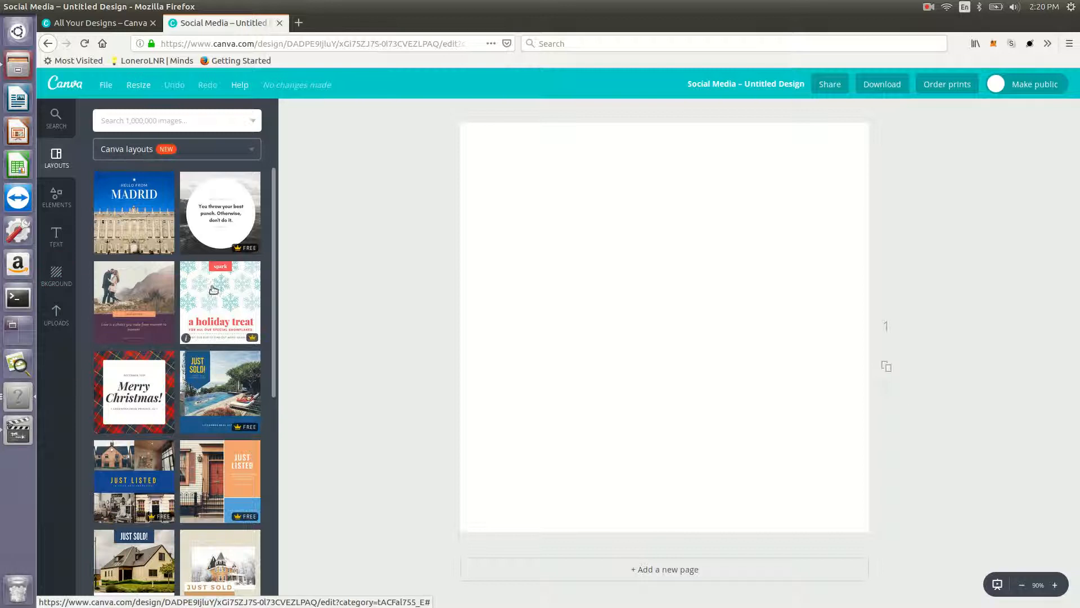
- Apply the couple Love Quotes layout and delete its photo, leaving the sky-and-hills backdrop
scroll(263, 291, "down", 3)
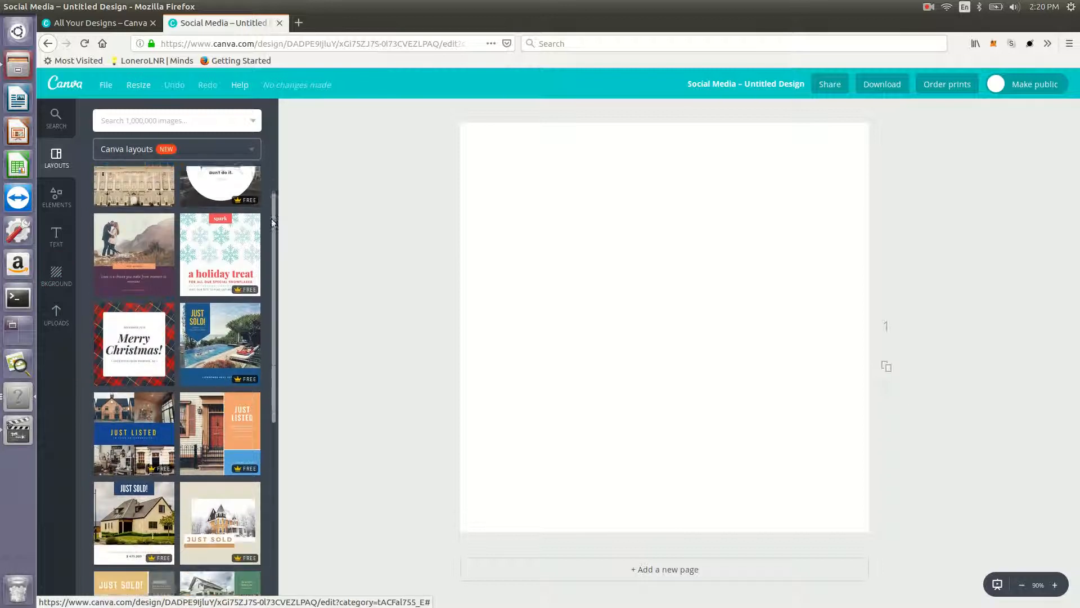
scroll(262, 291, "up", 2)
left_click(151, 229)
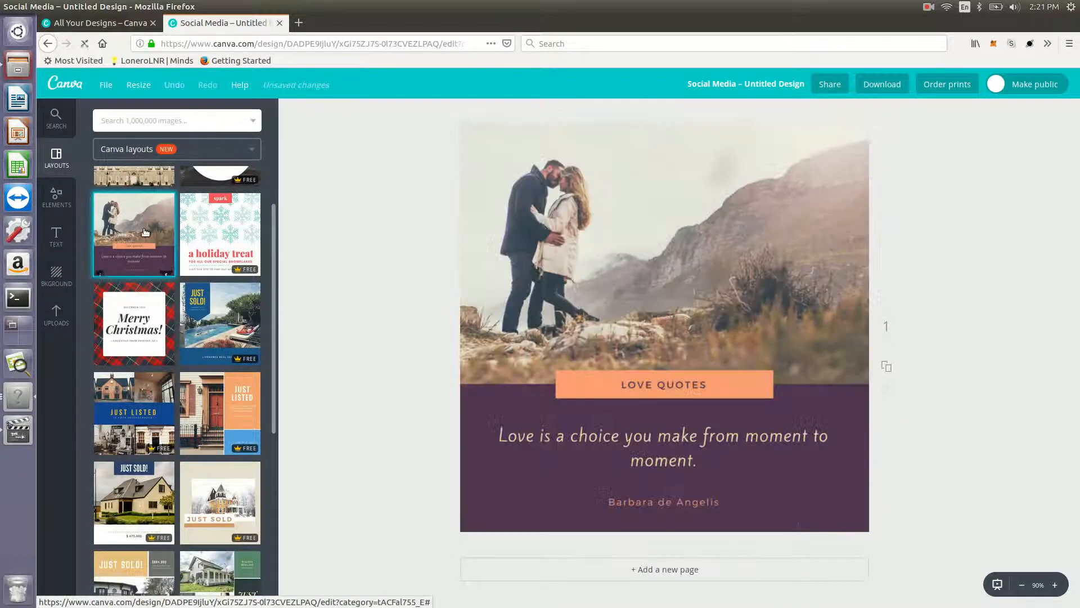
left_click(508, 271)
key("Delete")
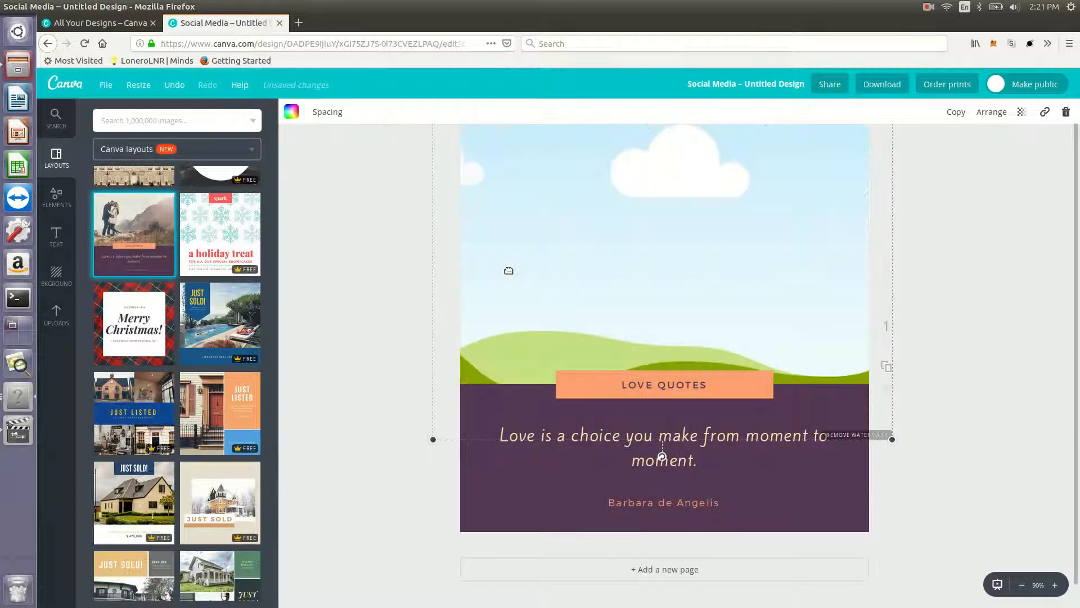
left_click(58, 213)
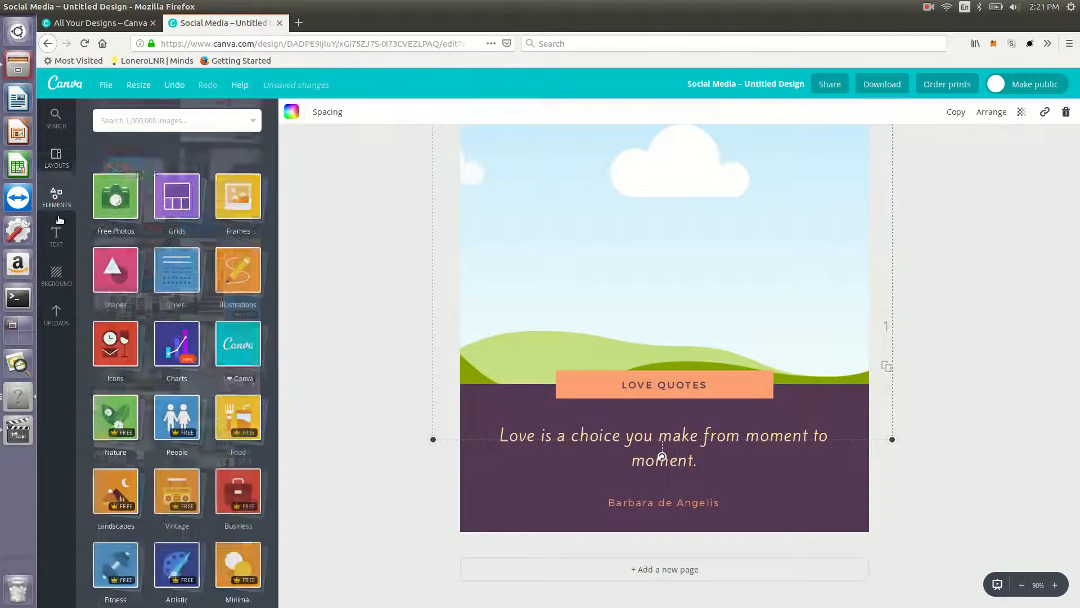
- Browse the Layouts, Elements and Background pattern panels, ending on the Uploads library
left_click(63, 163)
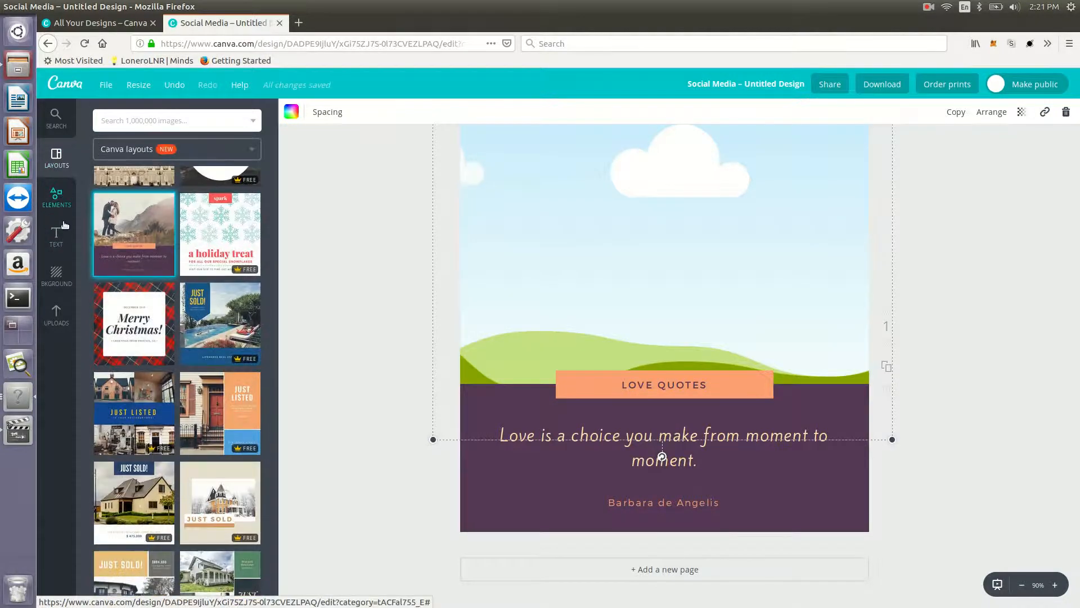
left_click(61, 195)
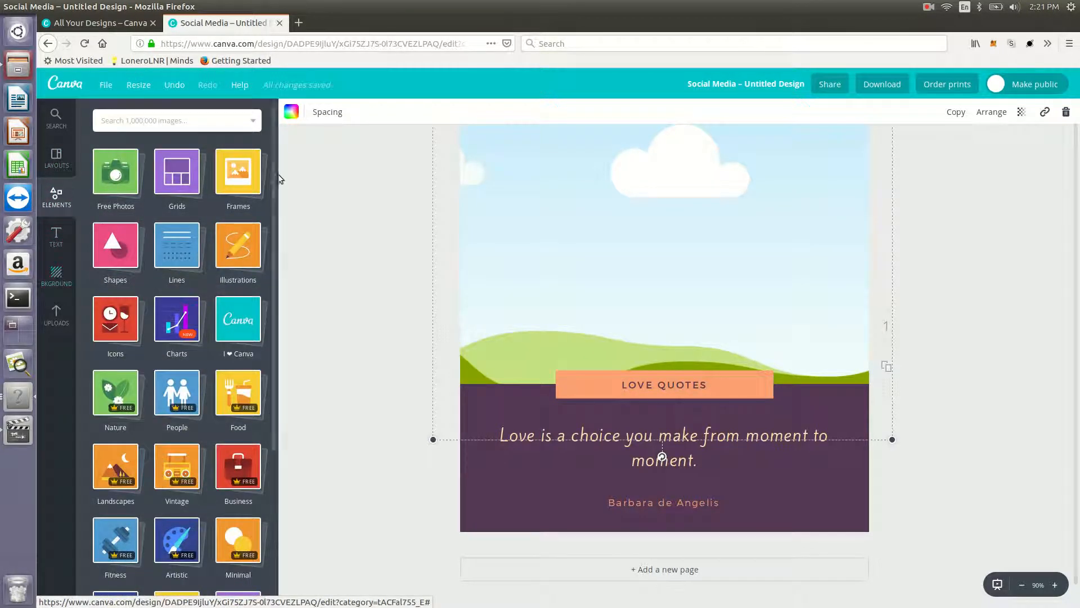
left_click(56, 264)
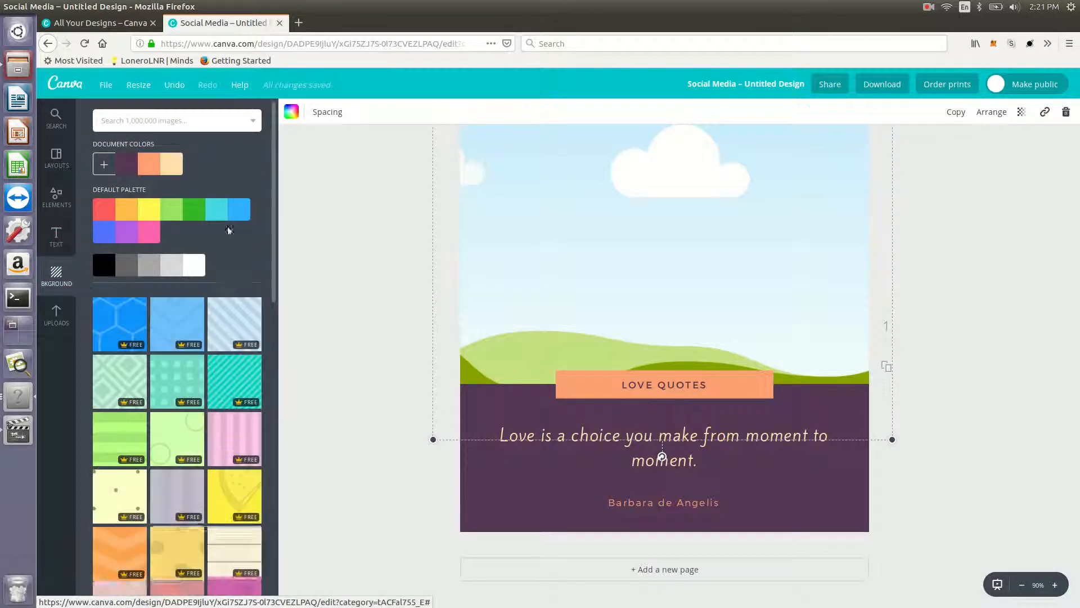
left_click_drag(269, 273, 257, 579)
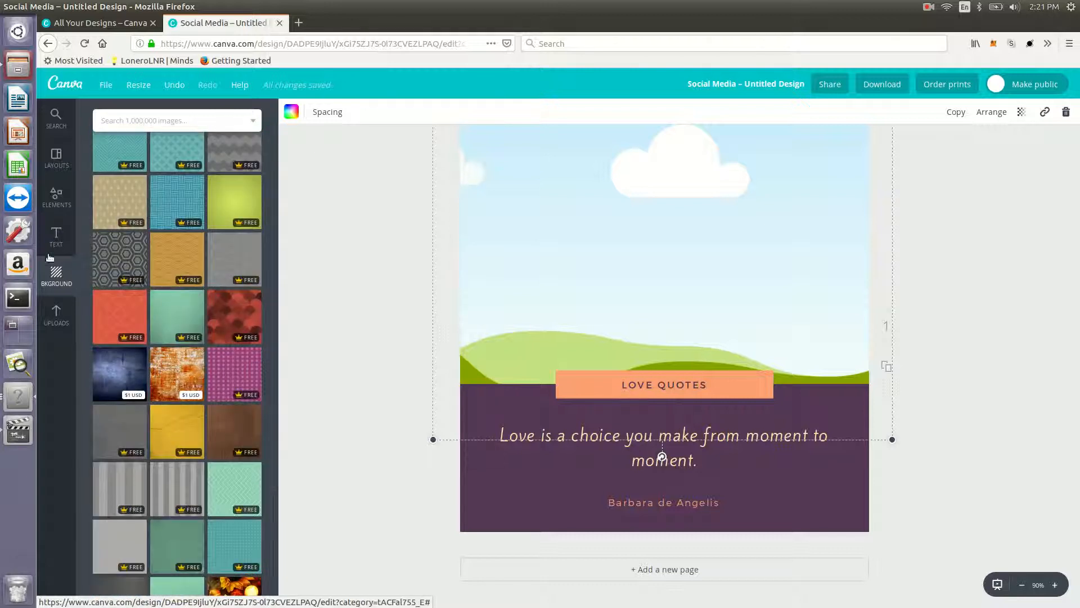
left_click(53, 300)
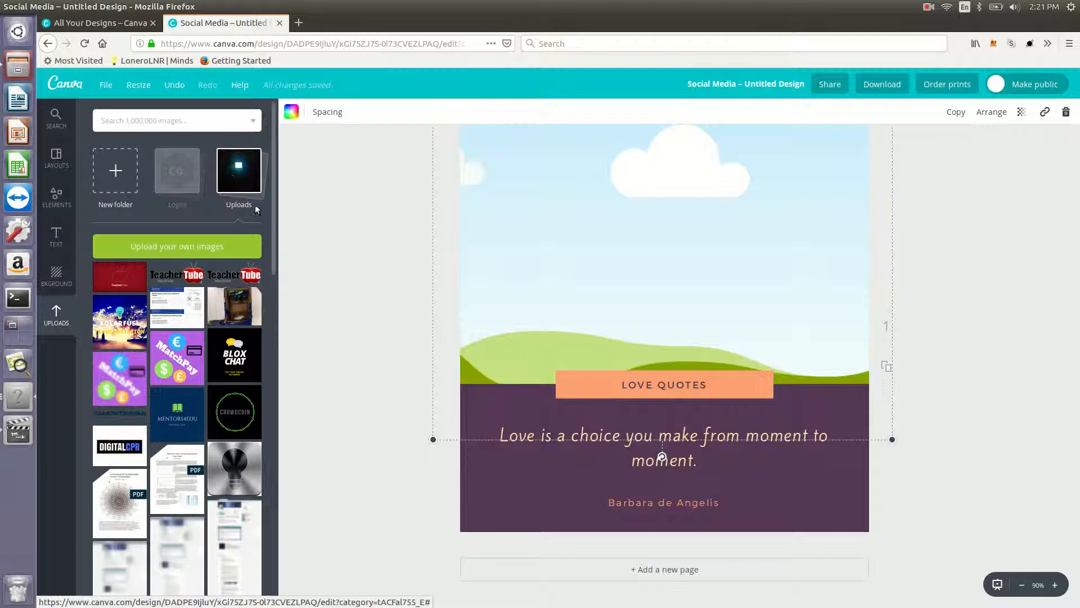
- Drag the uploaded satellite image from the Uploads folder onto the design as its background
left_click(260, 189)
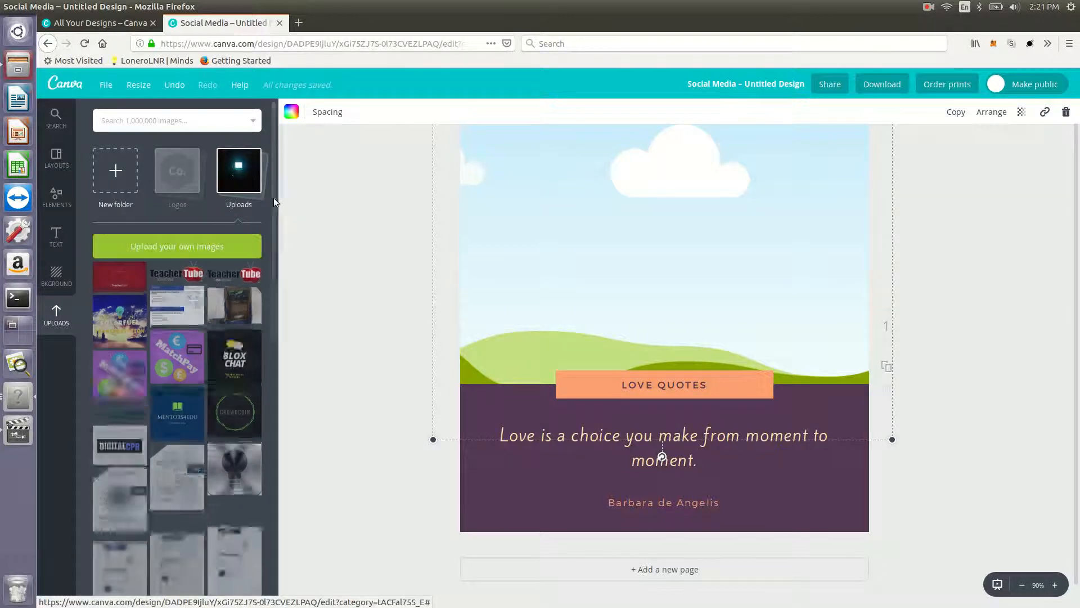
left_click_drag(274, 196, 260, 420)
scroll(135, 338, "up", 6)
left_click_drag(135, 337, 455, 295)
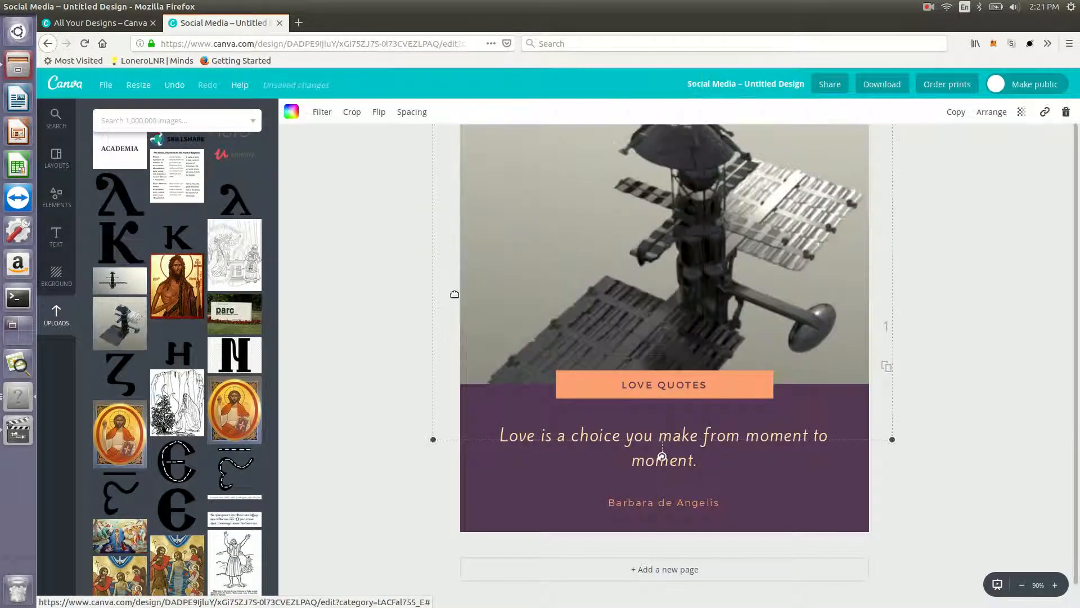
key("Escape")
left_click(581, 390)
- Retitle the LOVE QUOTES heading to 'THE FUTURE'
key("Delete")
left_click(643, 391)
triple_click(644, 391)
type("THE FUTURE")
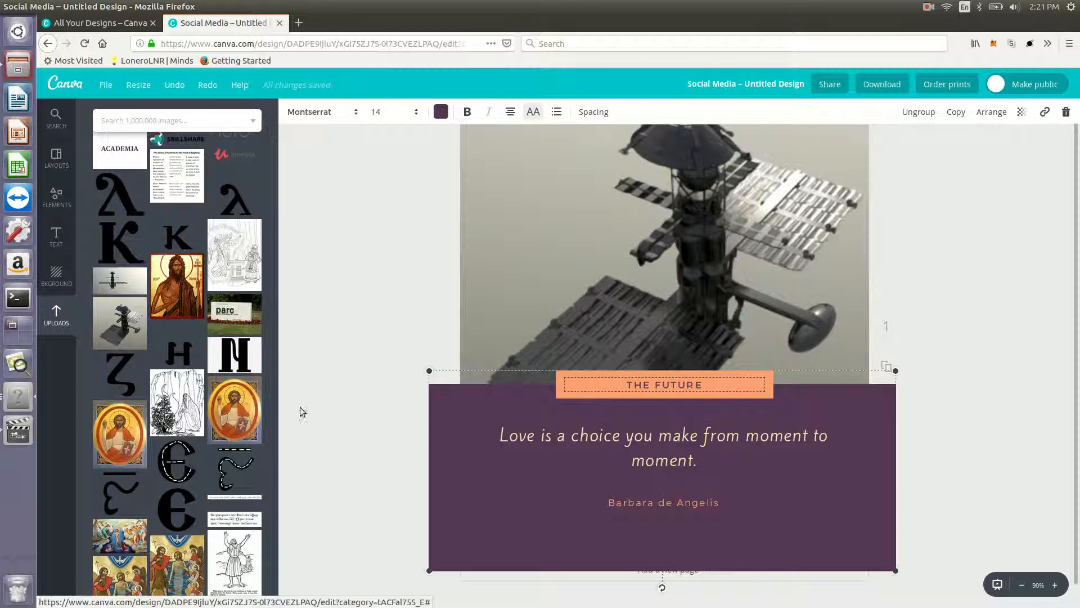
left_click(338, 411)
- Make the purple quote panel black and the quote text white
left_click(469, 418)
left_click(293, 111)
left_click(300, 297)
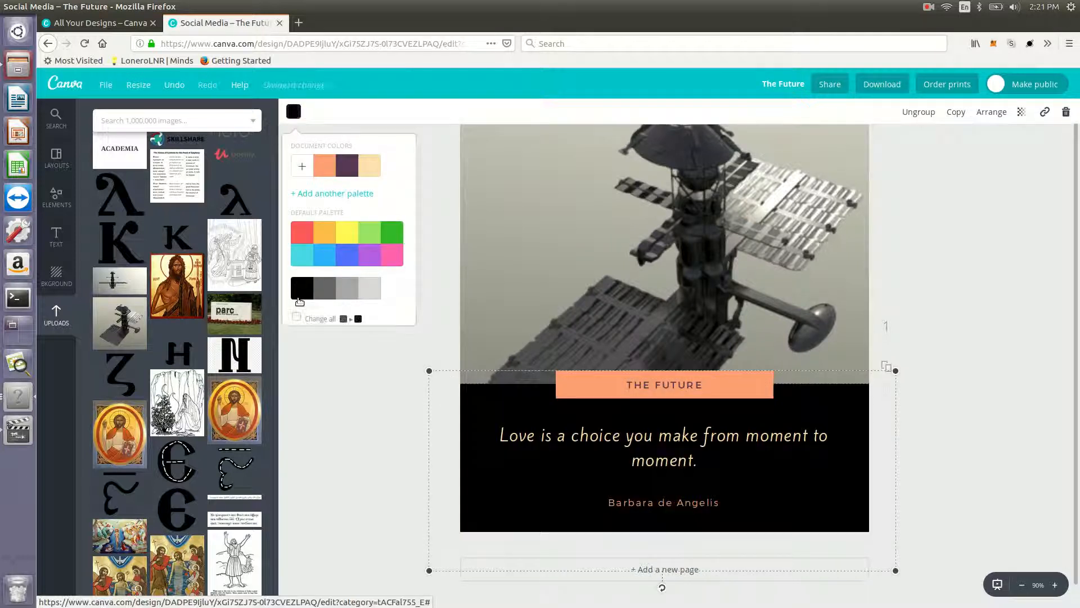
double_click(542, 440)
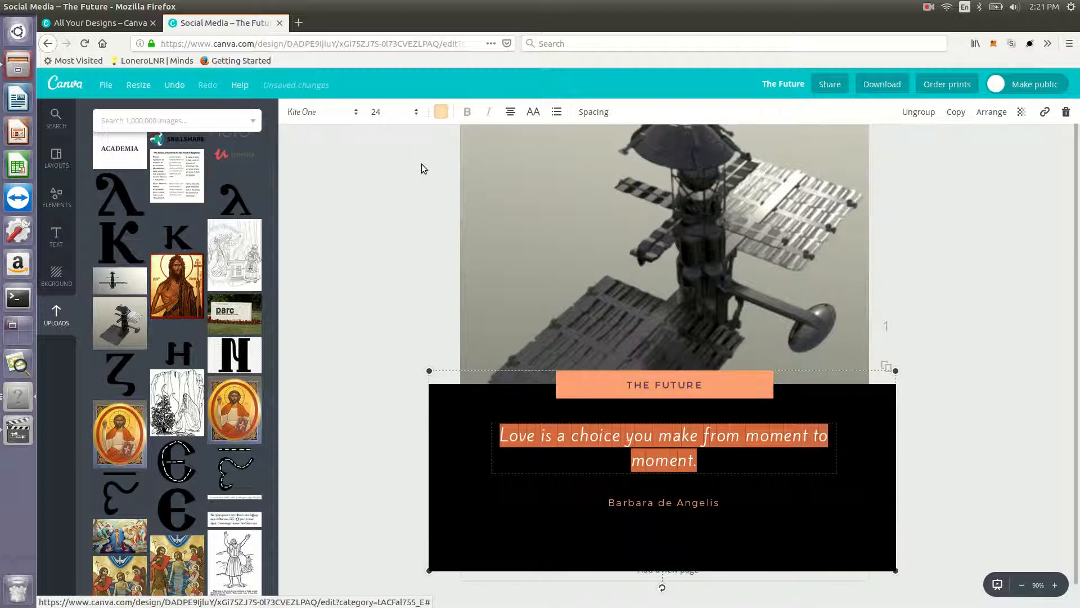
left_click(440, 111)
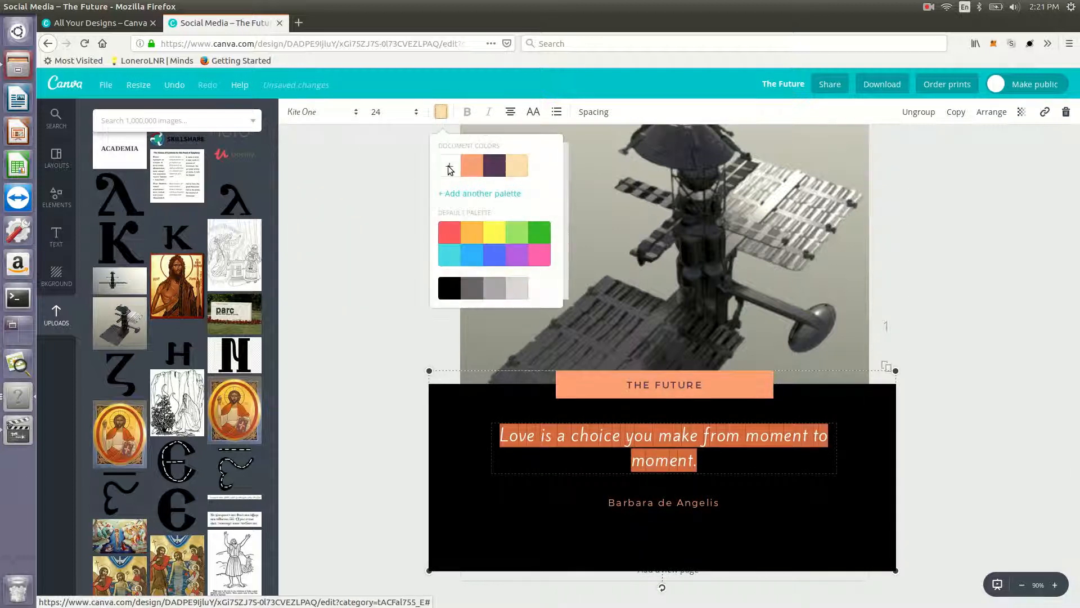
left_click(536, 296)
left_click(381, 317)
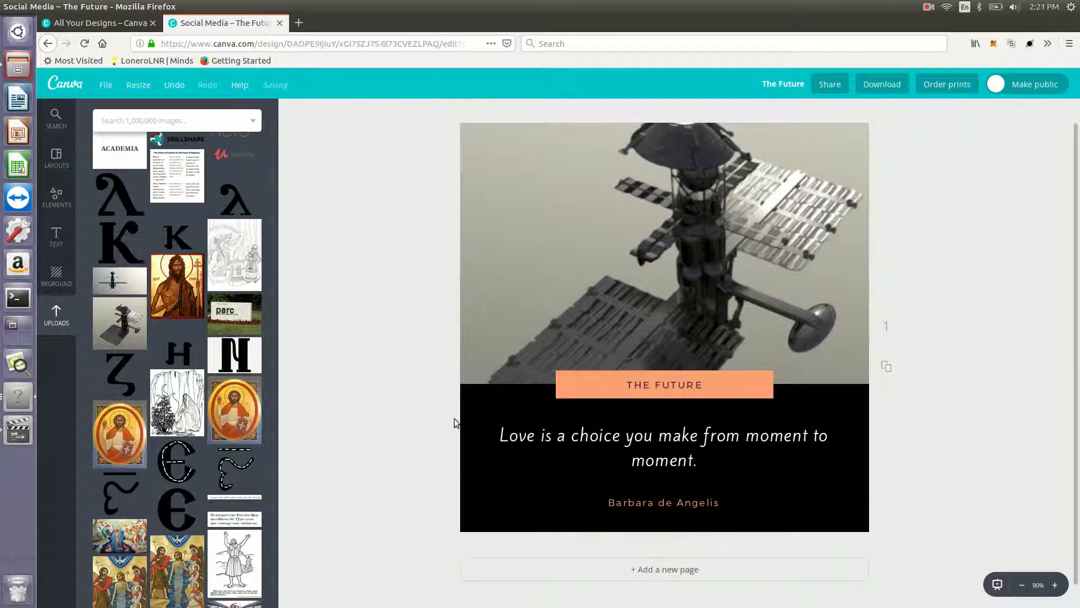
- Set the quote text in the Adumu Regular font
double_click(526, 436)
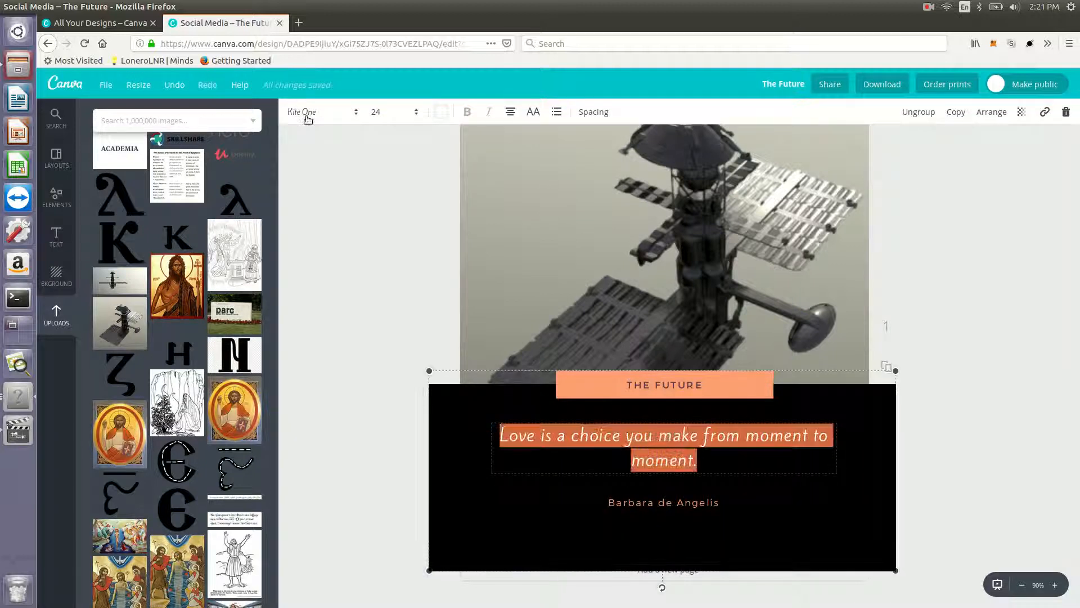
left_click(310, 115)
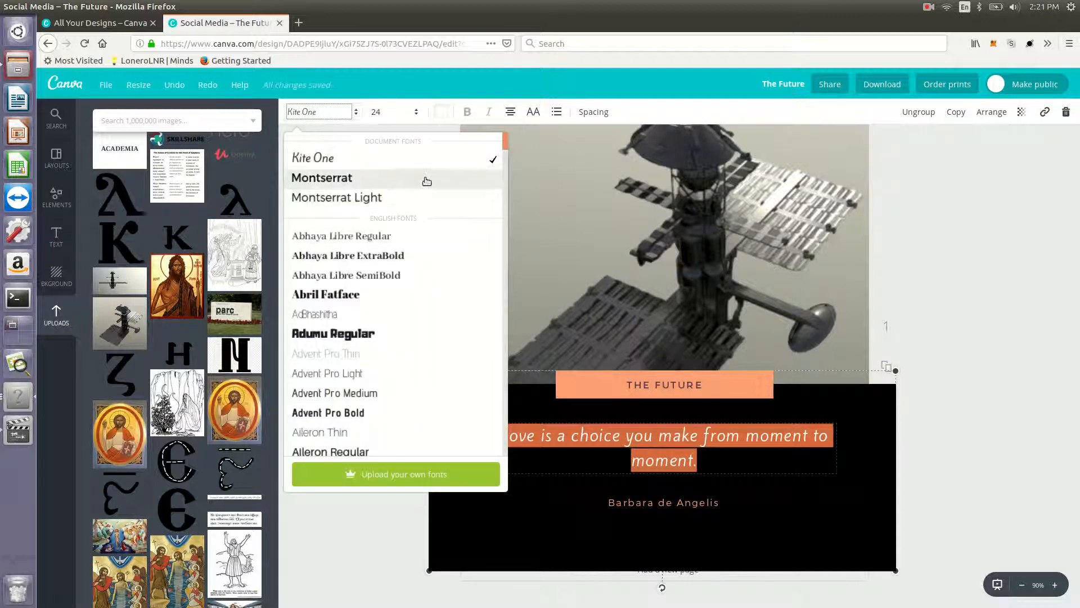
left_click(389, 332)
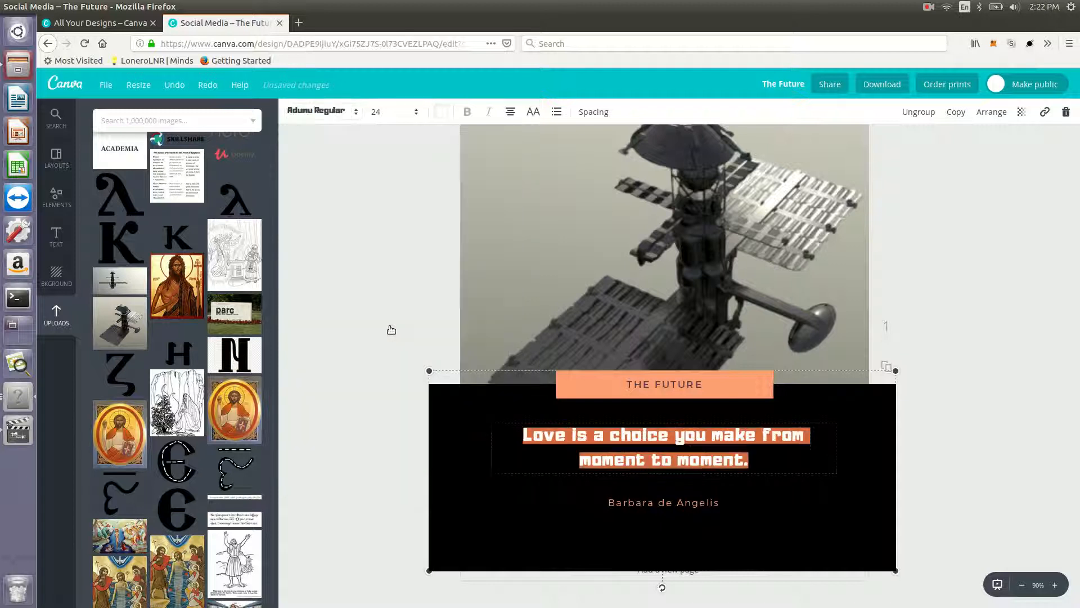
left_click(367, 374)
- Replace the quote with 'PROPELLING INTO THE FUTURE!'
double_click(632, 458)
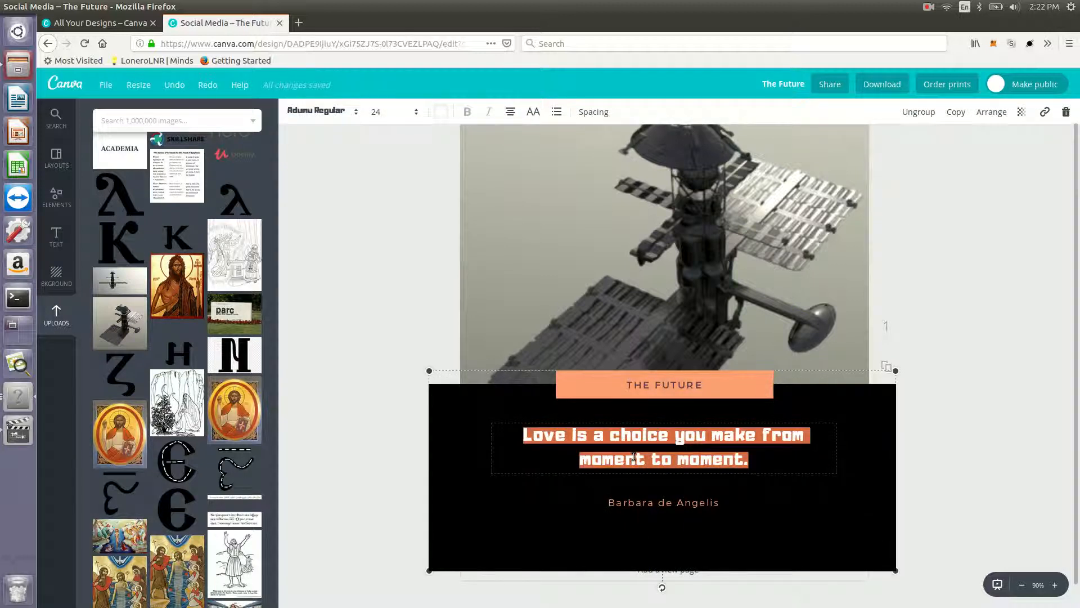
type("propell")
key("BackSpace")
key("BackSpace")
key("BackSpace")
key("BackSpace")
key("BackSpace")
key("BackSpace")
key("BackSpace")
type("PROPELLING INTO THE FUTURE!")
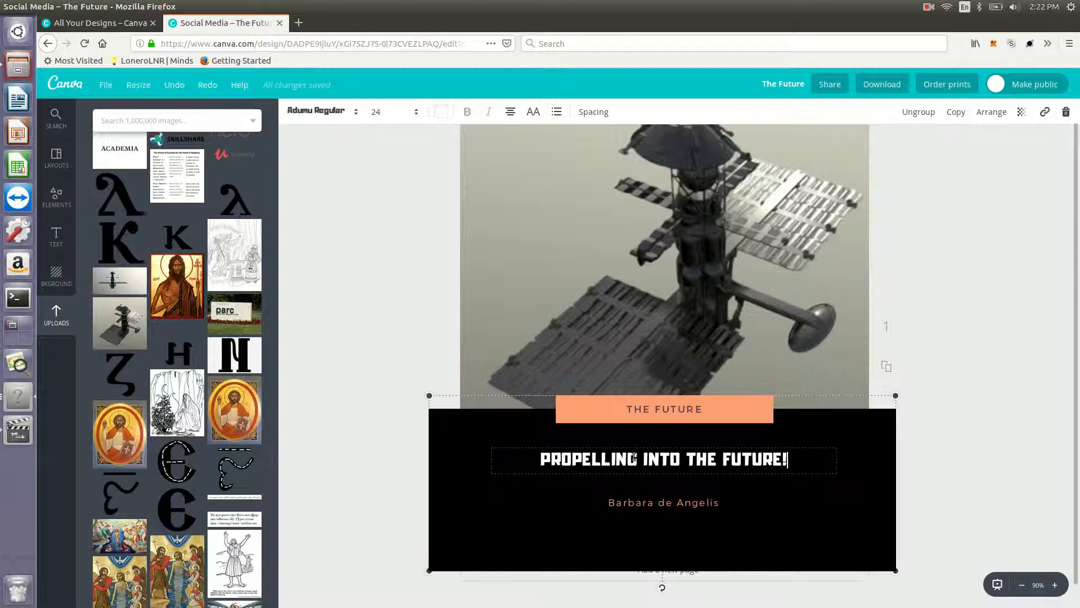
- Change the author line to the creator's own name and colour it white
left_click(698, 509)
triple_click(701, 504)
type("And")
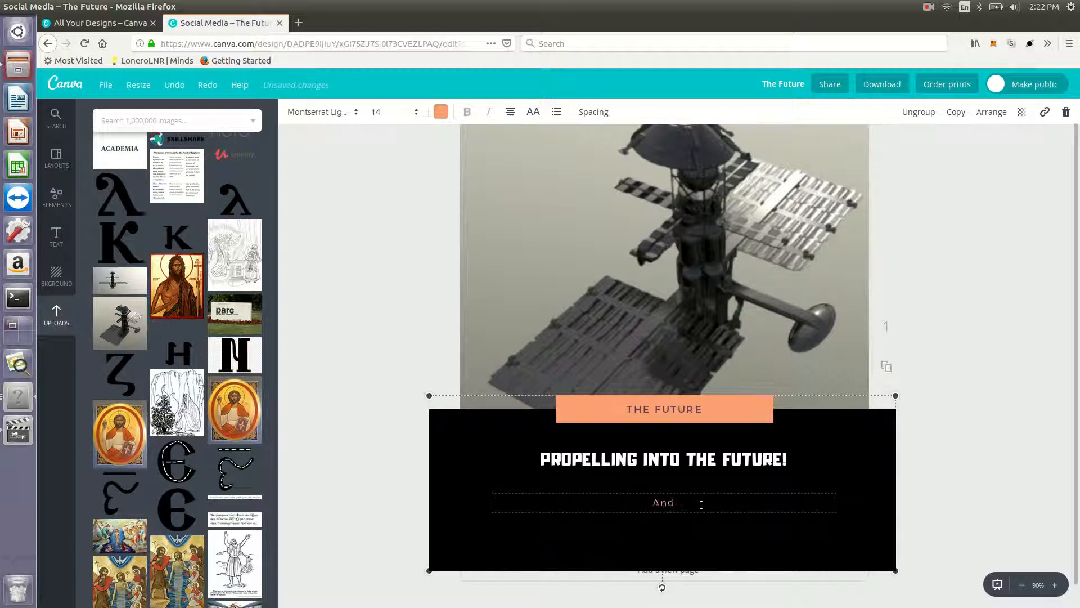
type("rew Kamal")
triple_click(701, 504)
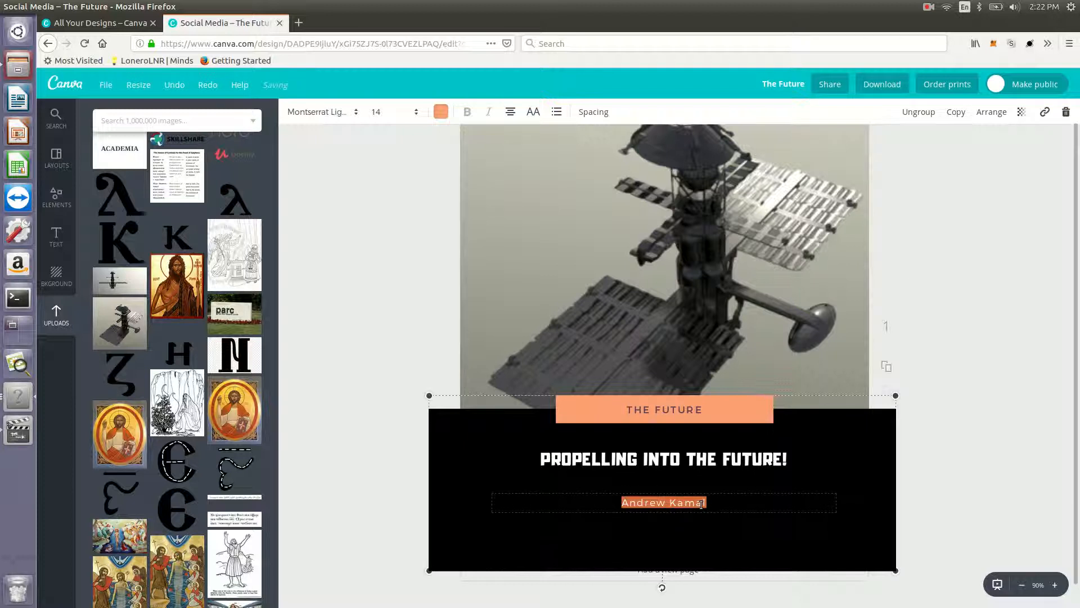
left_click(442, 110)
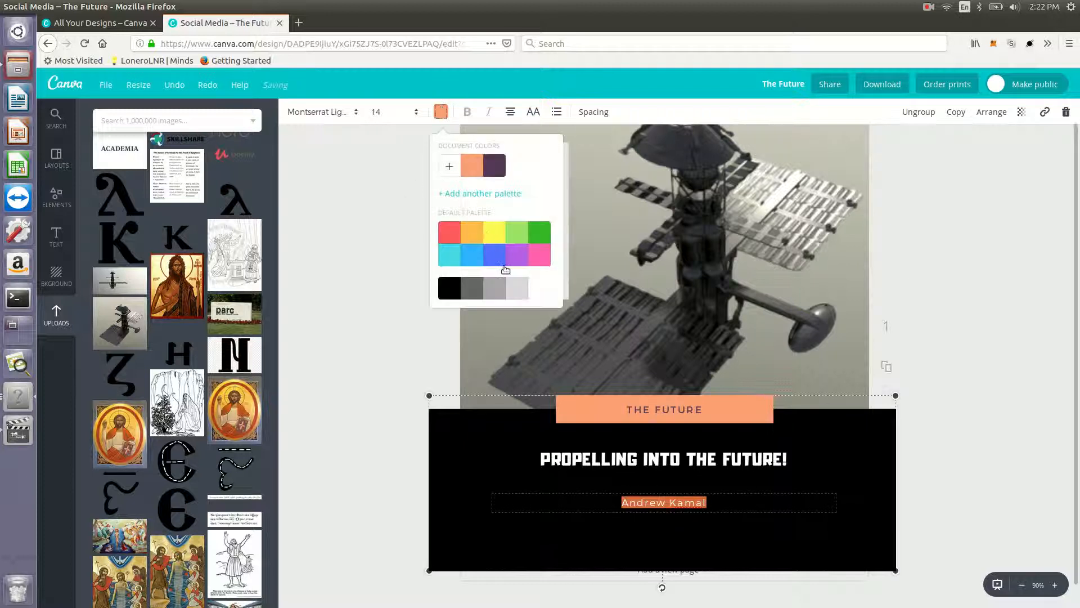
left_click(535, 292)
left_click(411, 347)
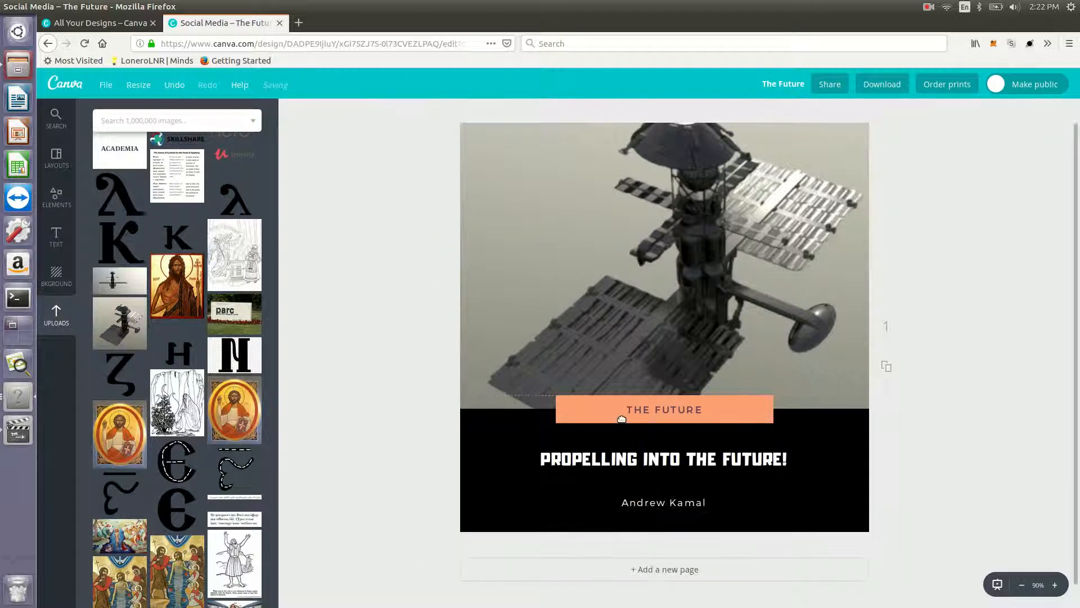
left_click(620, 419)
left_click(623, 415)
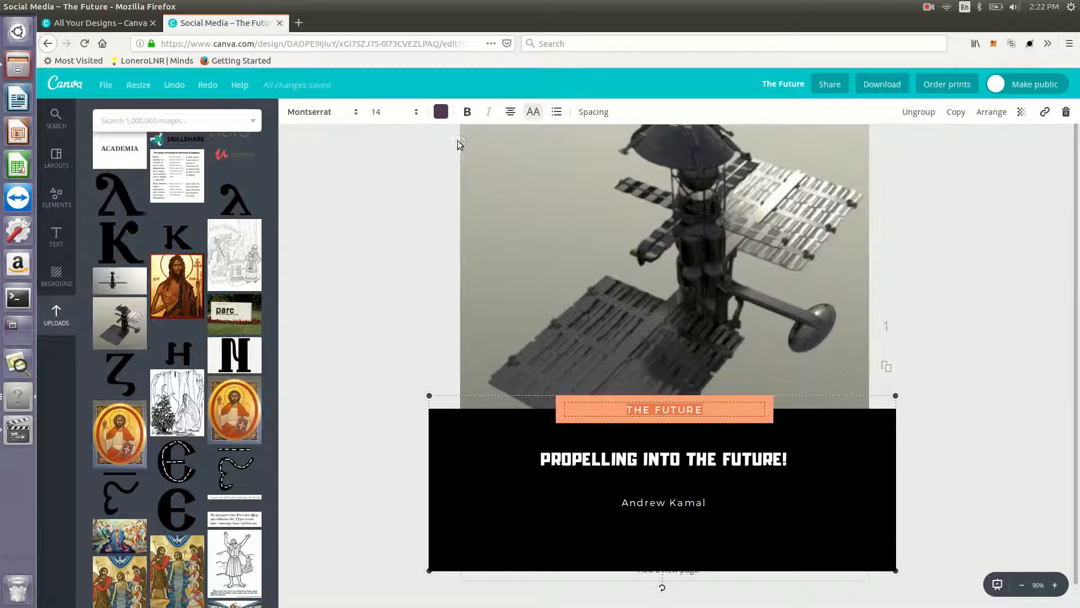
- Make THE FUTURE text white and turn its orange label box black
left_click(441, 114)
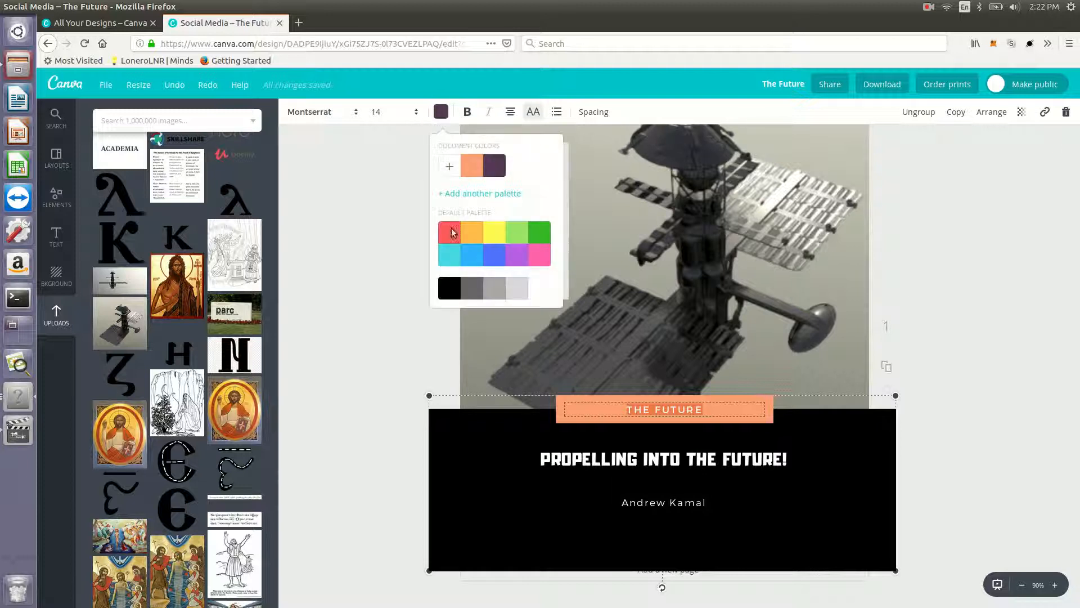
left_click(537, 290)
left_click(563, 418)
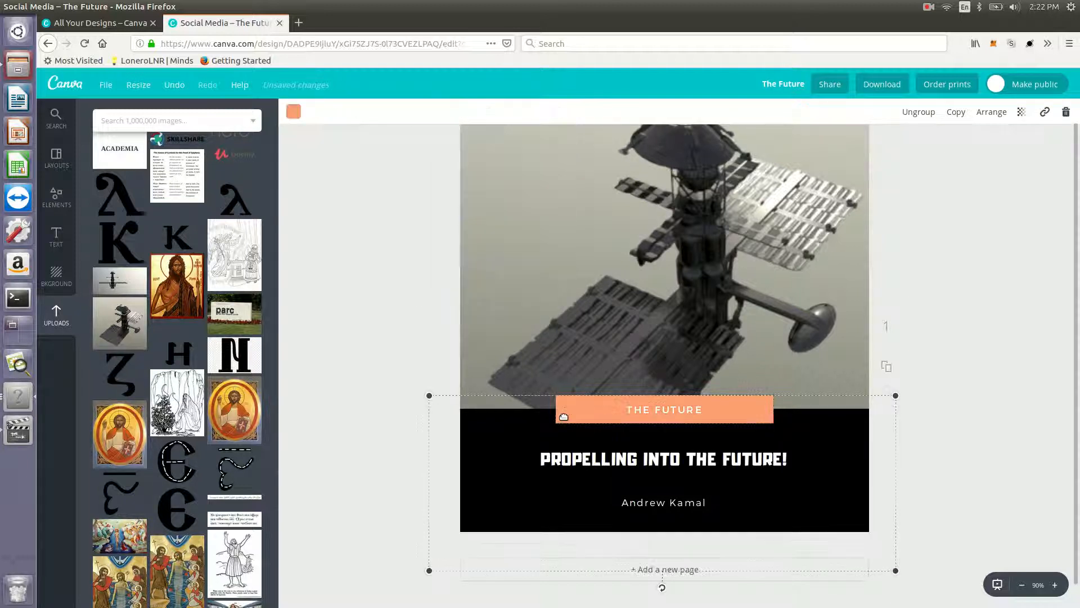
left_click(295, 116)
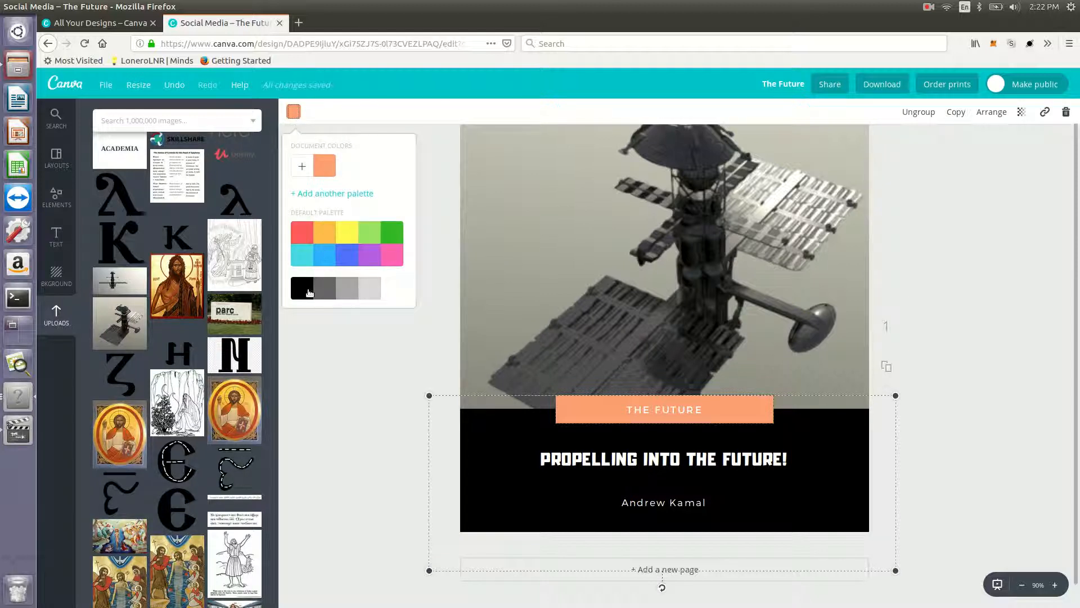
left_click(306, 292)
left_click(337, 346)
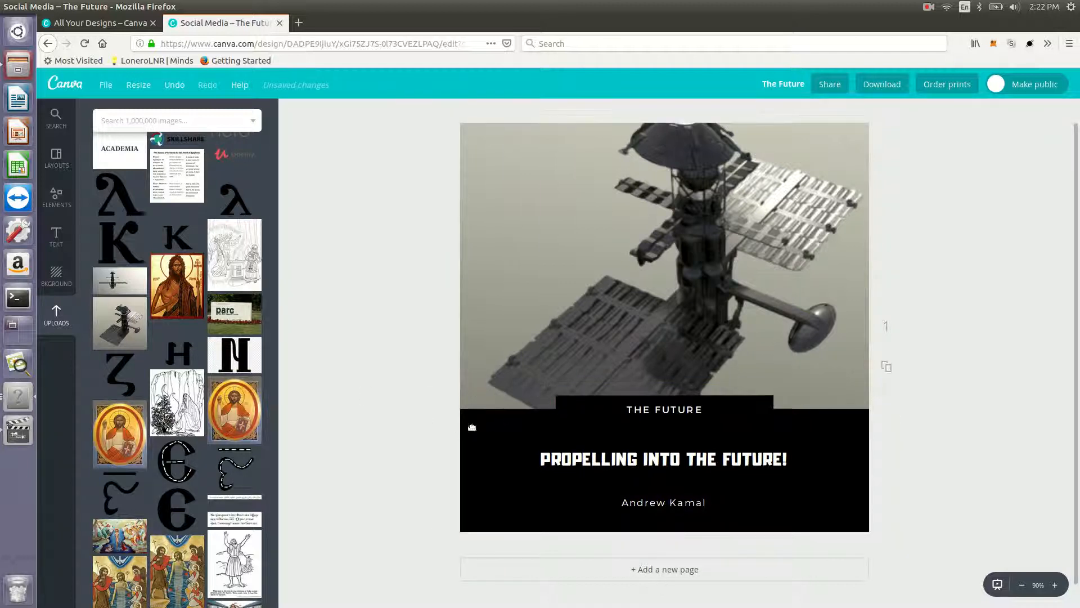
- Try white, grey, cyan and blue swatches on the label box, settling on blue 5271ff
left_click(570, 404)
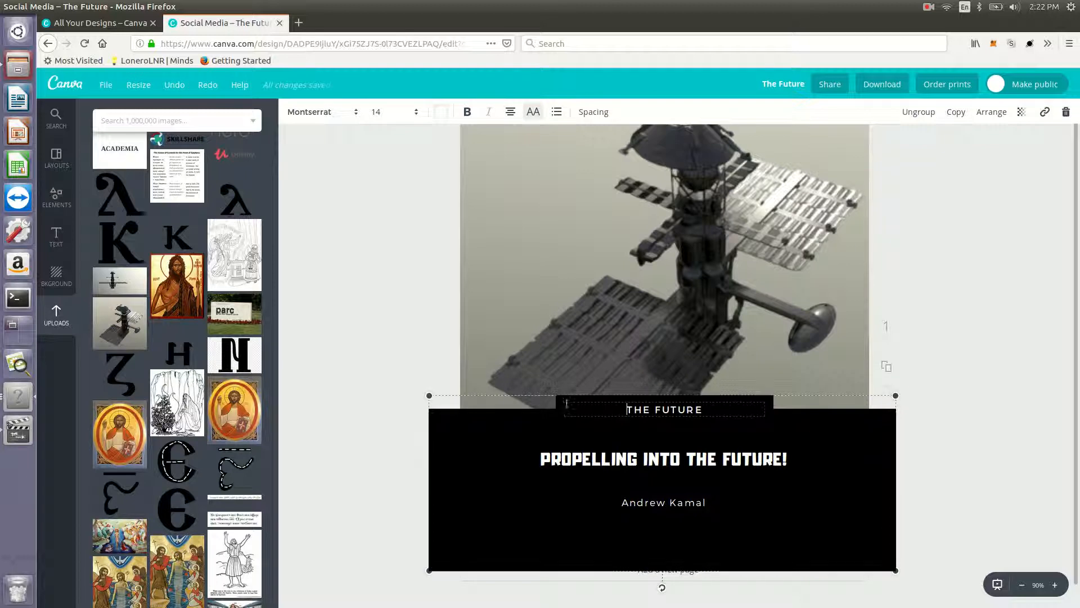
left_click(562, 400)
left_click(293, 112)
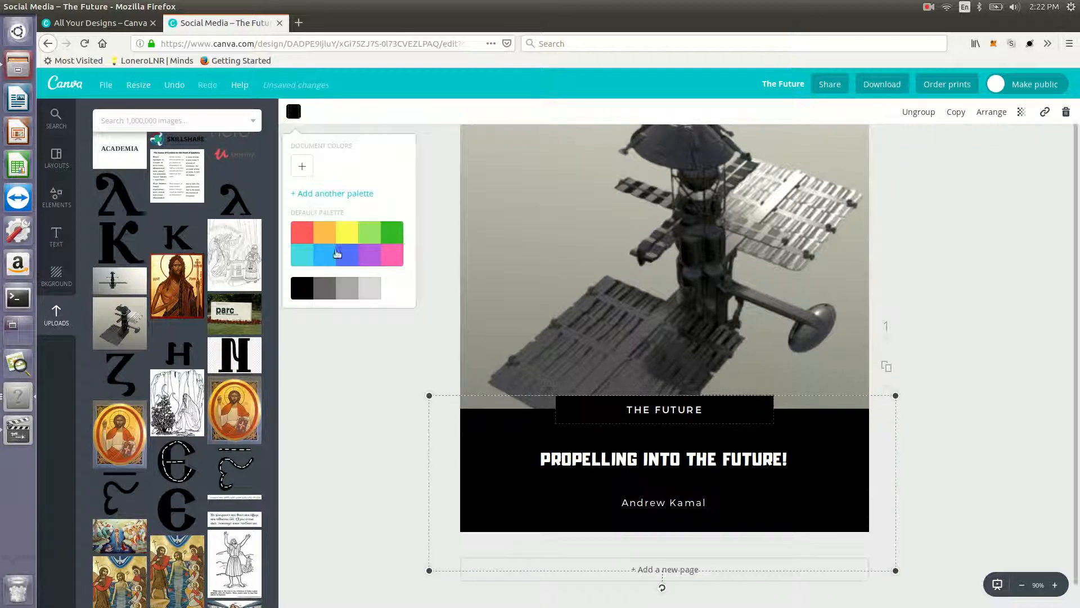
left_click(388, 289)
left_click(322, 290)
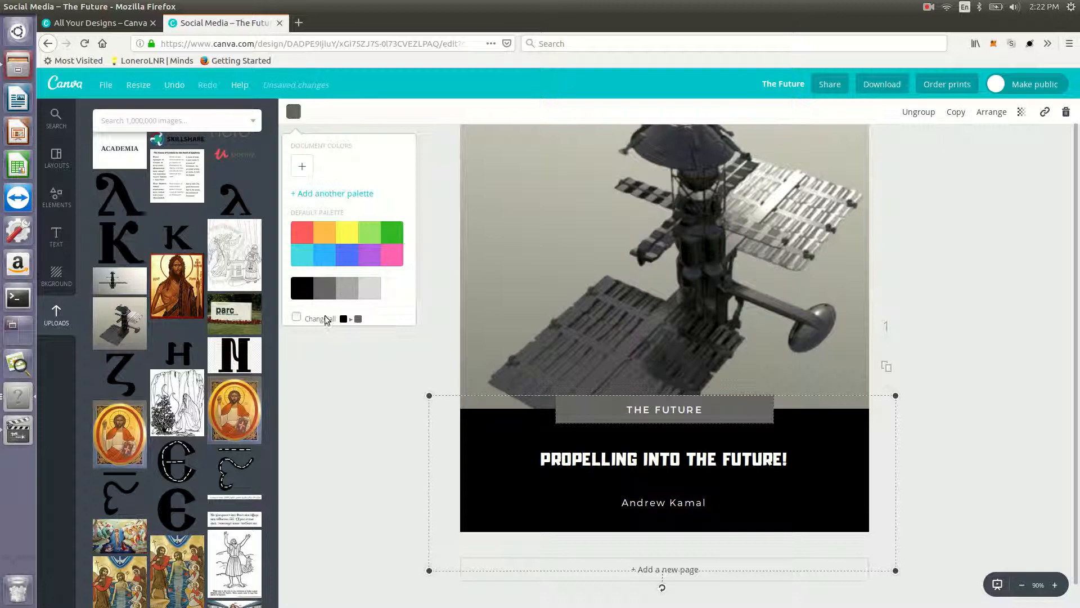
left_click(308, 258)
left_click(322, 258)
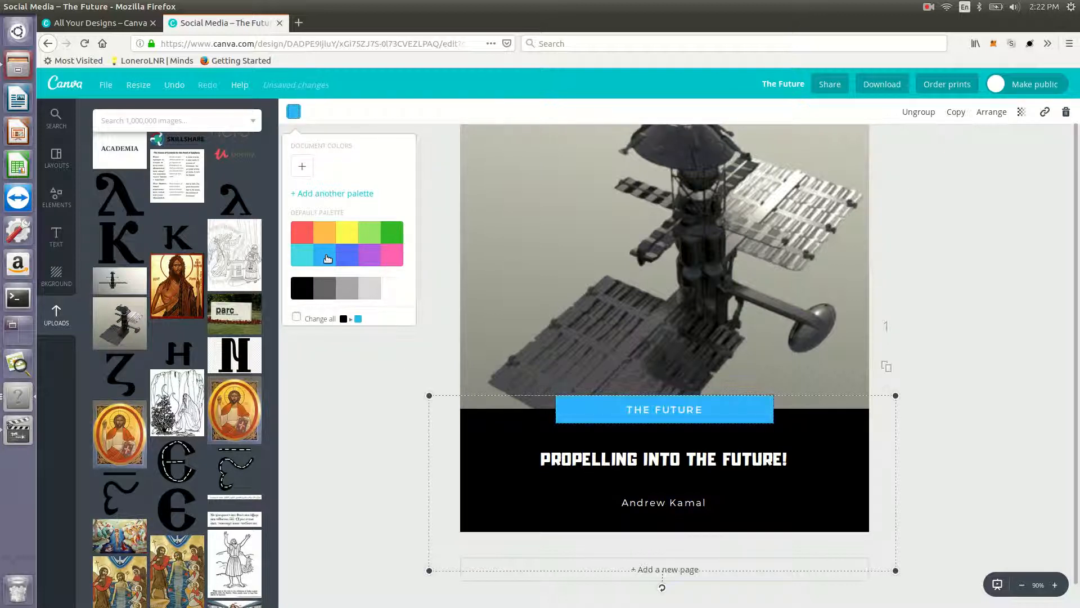
left_click(350, 259)
left_click(333, 256)
left_click(352, 261)
left_click(302, 167)
- Test green and orange hex codes for the label box in the custom colour picker
left_click(382, 320)
double_click(397, 321)
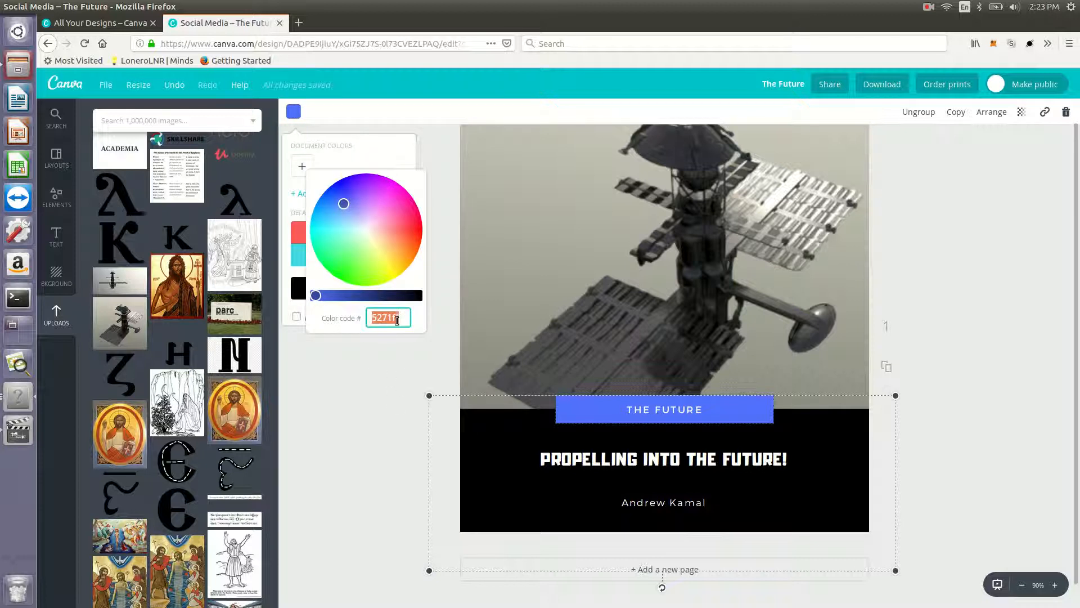
key("BackSpace")
type("0e42")
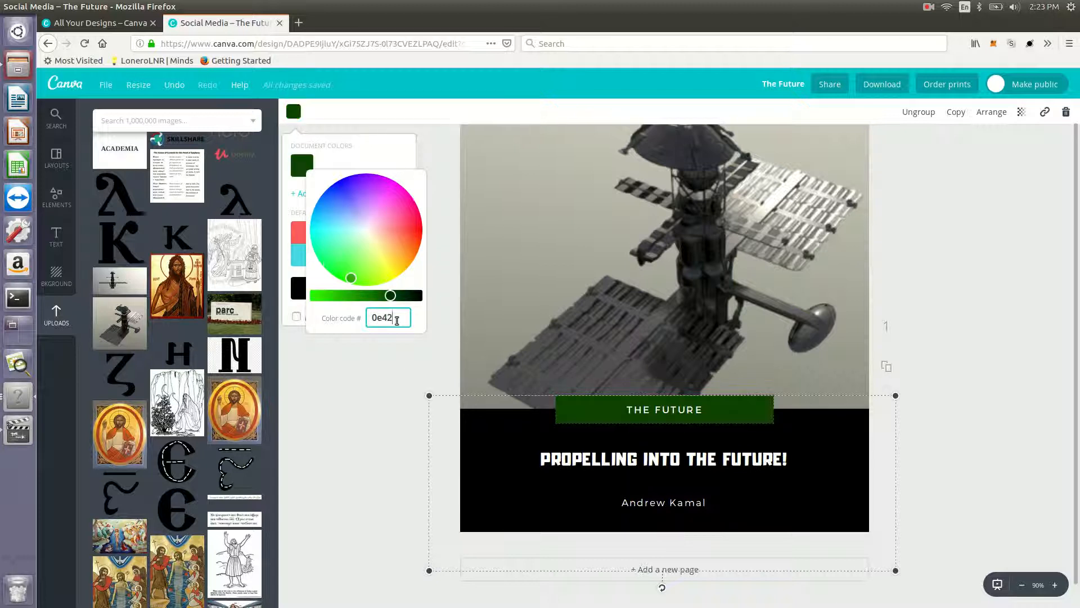
key("BackSpace")
key("BackSpace")
type("52")
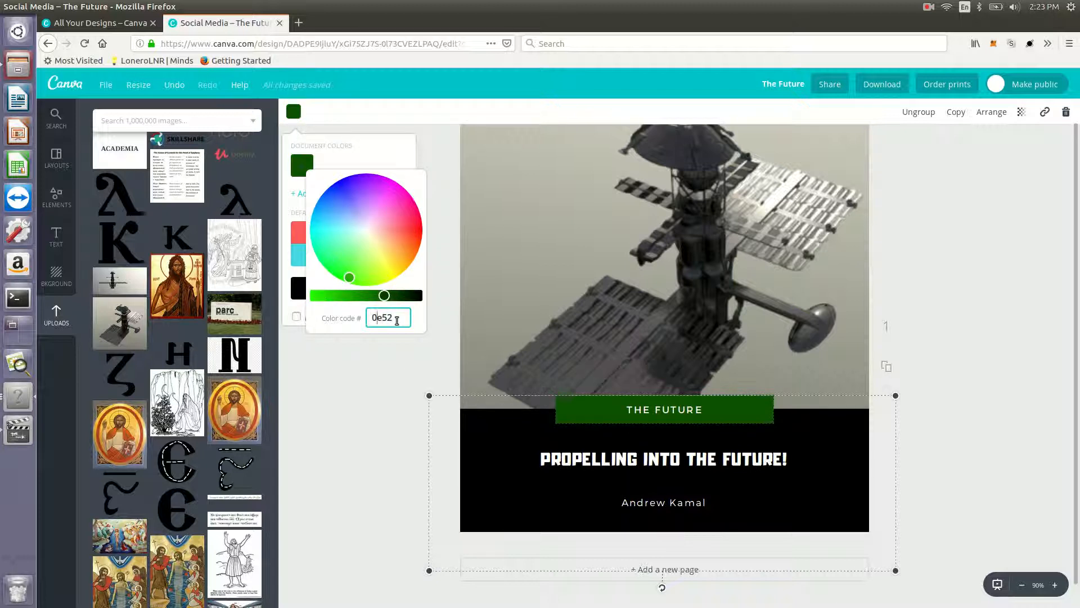
type("0")
key("BackSpace")
type("e")
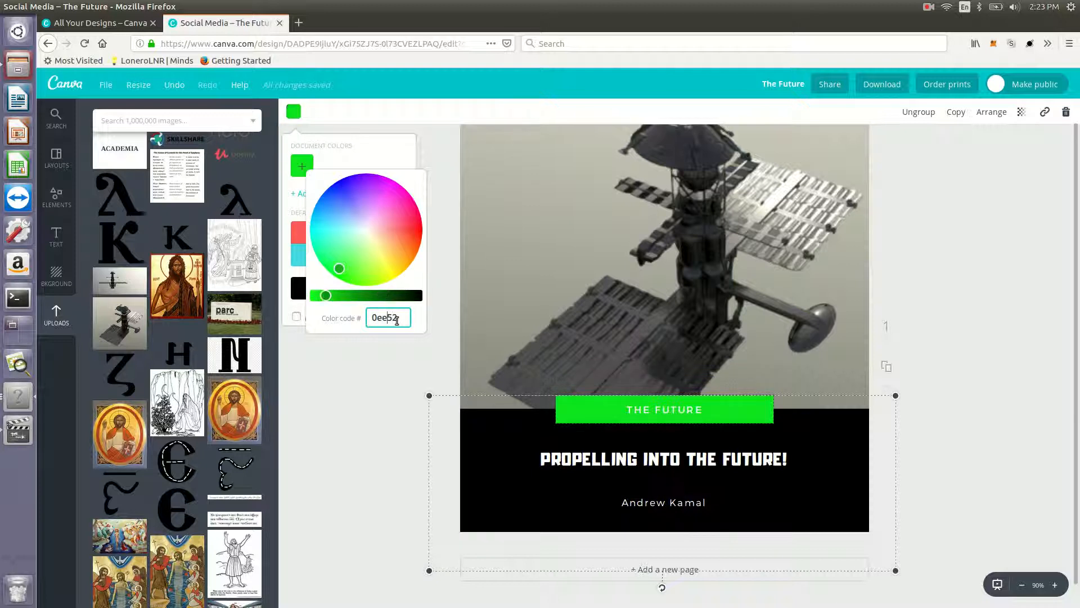
double_click(396, 320)
type("f250")
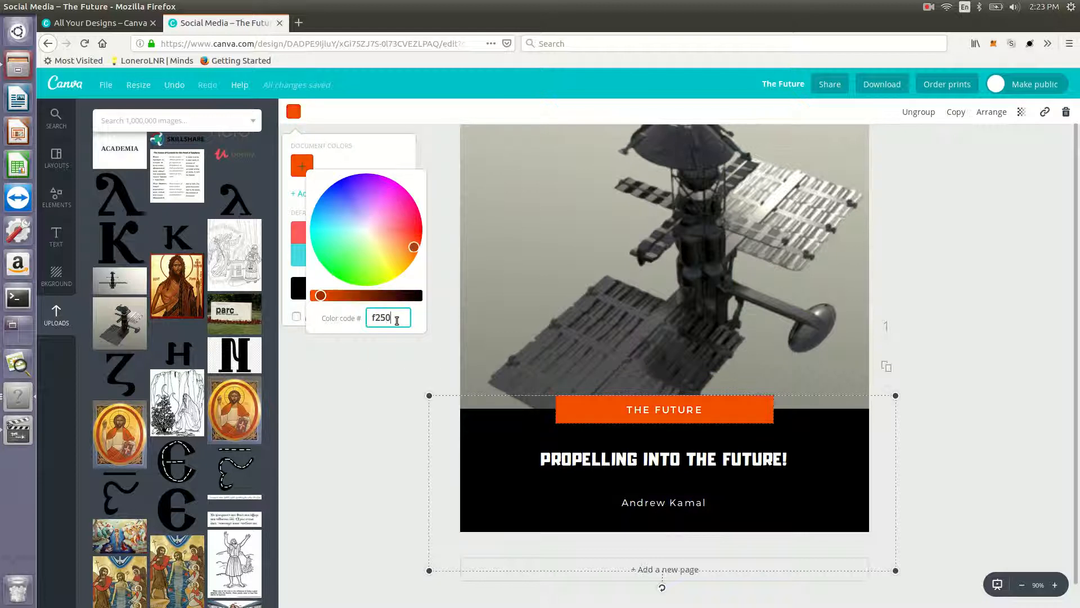
left_click(465, 448)
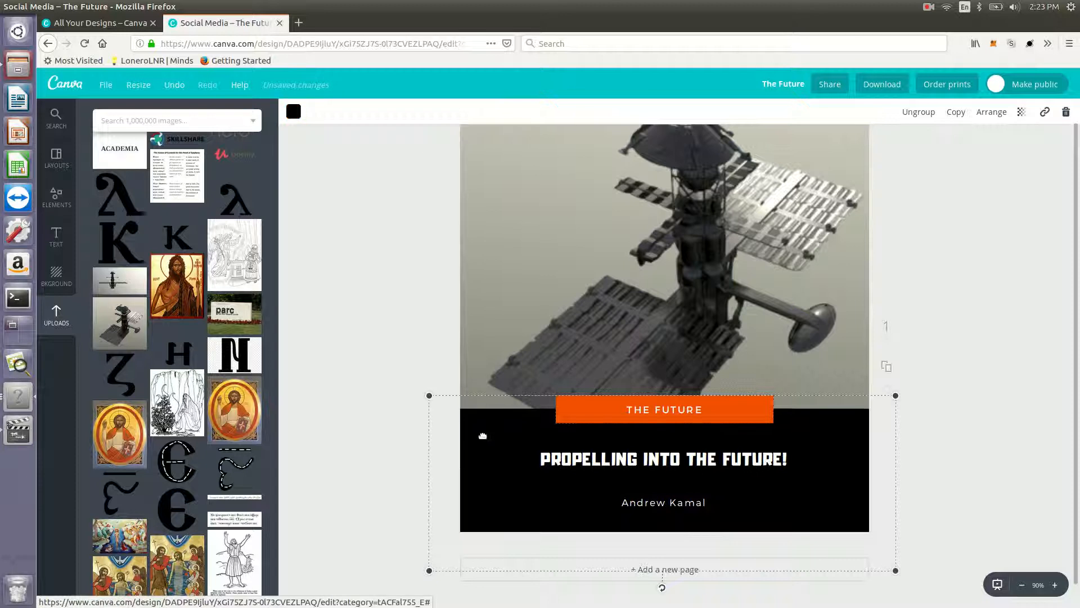
- Give the label box the dark grey palette swatch instead
left_click(576, 421)
left_click(293, 111)
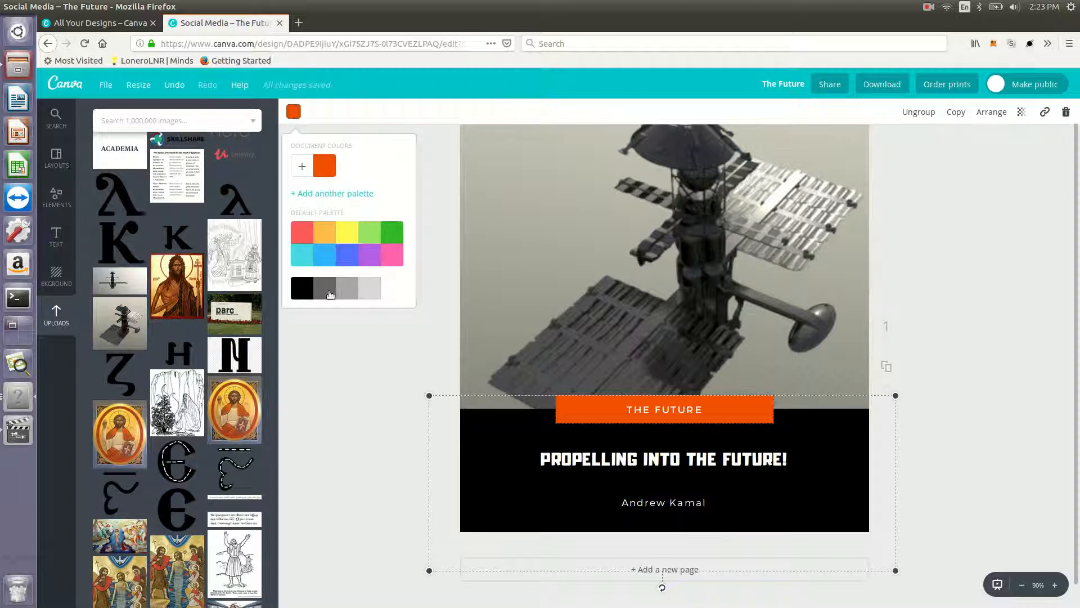
left_click(325, 288)
left_click(347, 370)
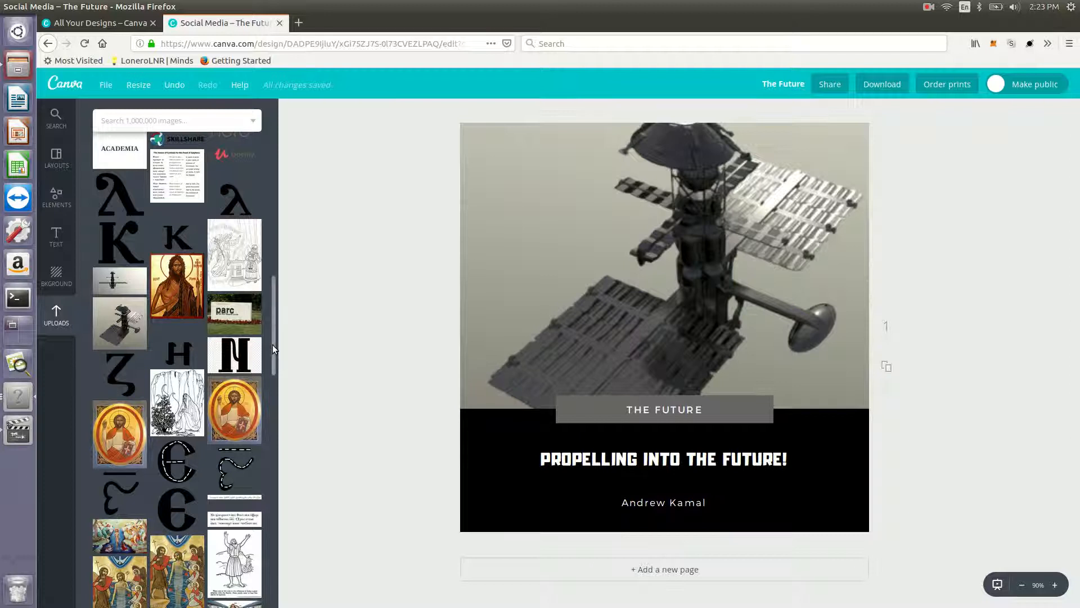
left_click(467, 219)
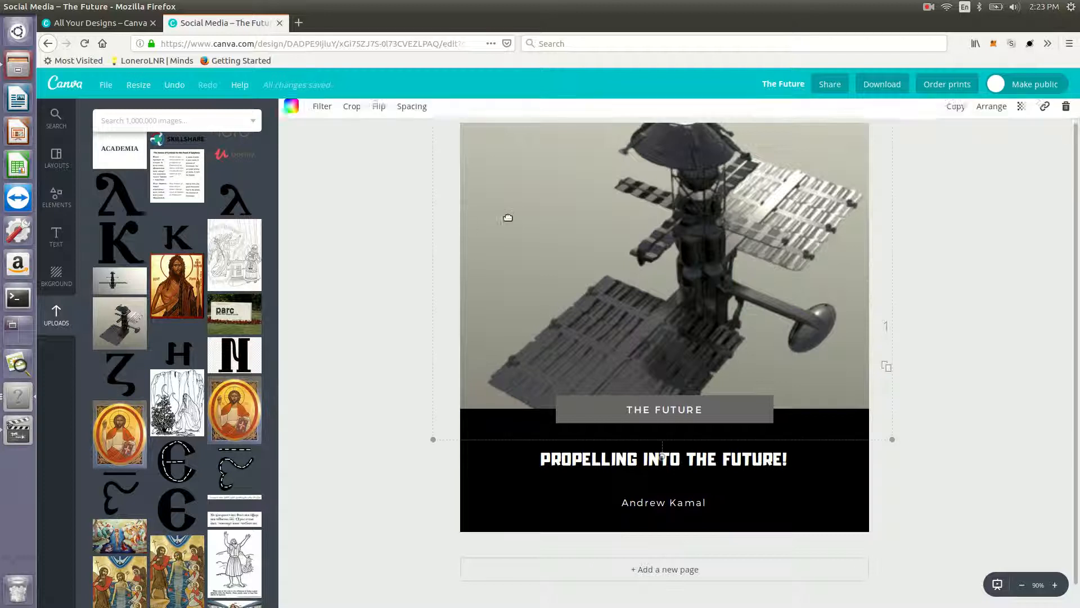
- Apply the Drama filter to the satellite photo after trying Epic and Edge
left_click(291, 112)
left_click(322, 112)
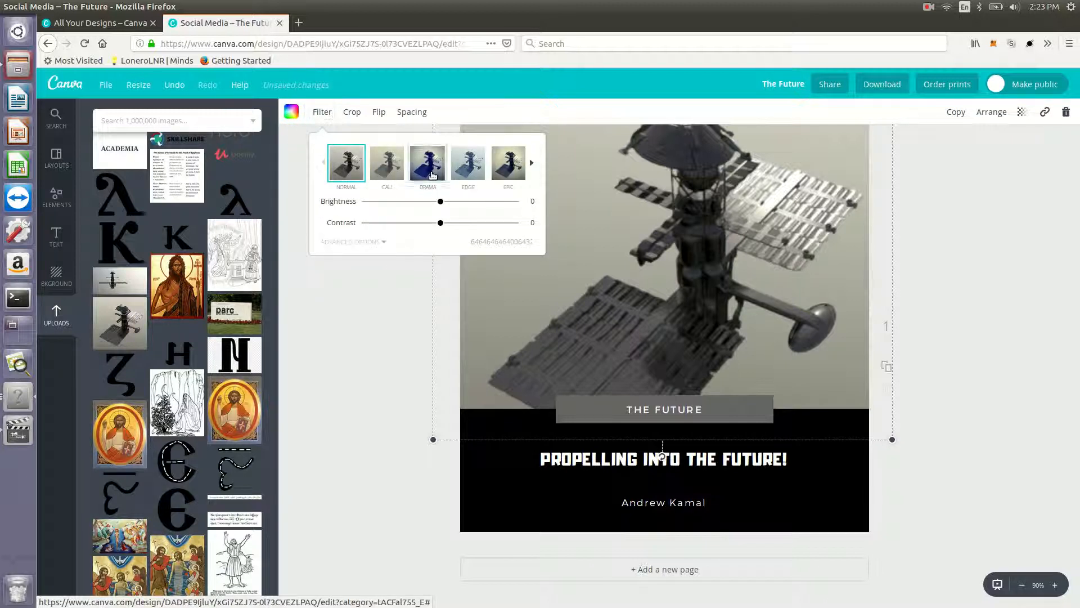
left_click(434, 171)
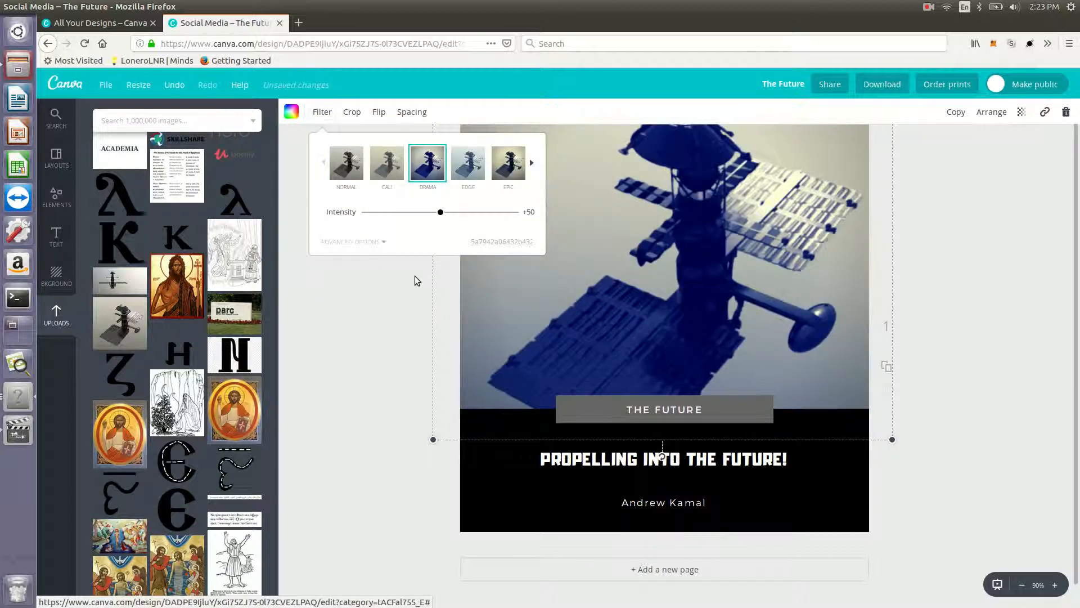
left_click(382, 242)
left_click(494, 173)
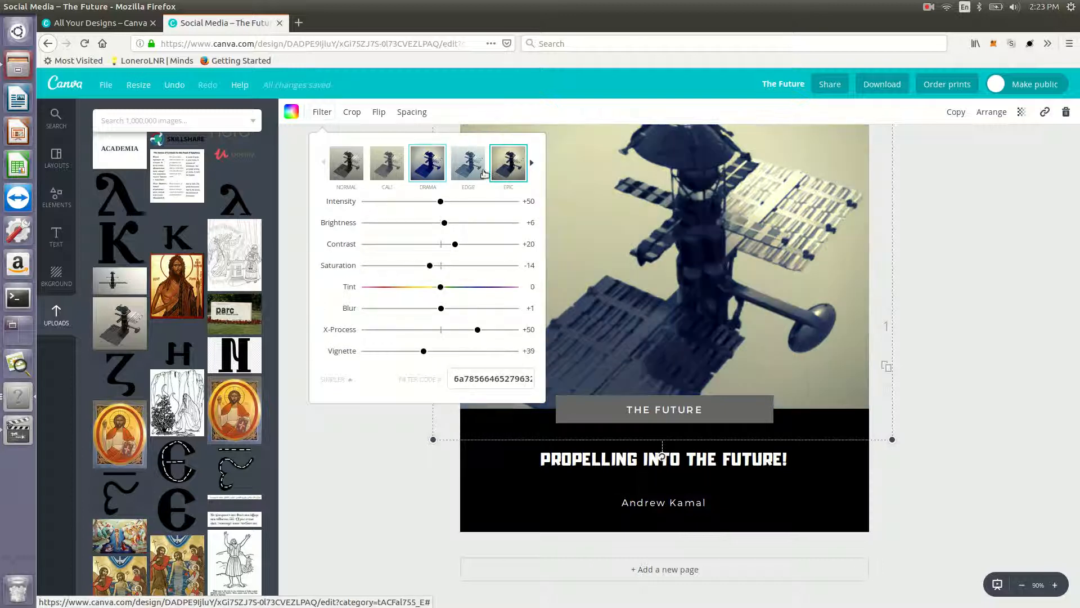
left_click(472, 174)
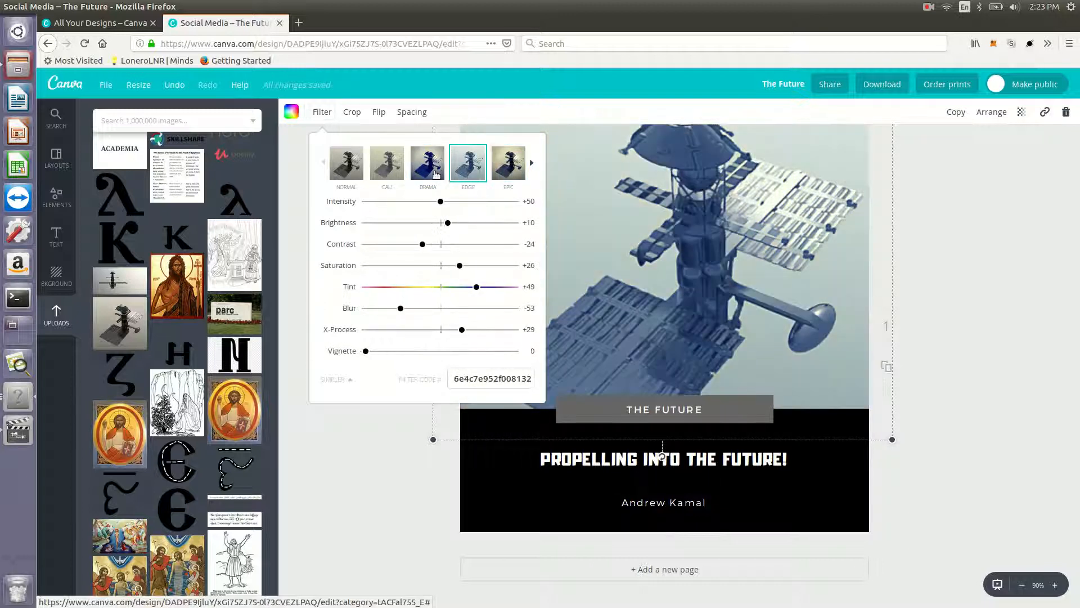
left_click(436, 174)
- Raise the Drama intensity to +66, adjust contrast, and set vignette to +100
left_click_drag(440, 202, 408, 222)
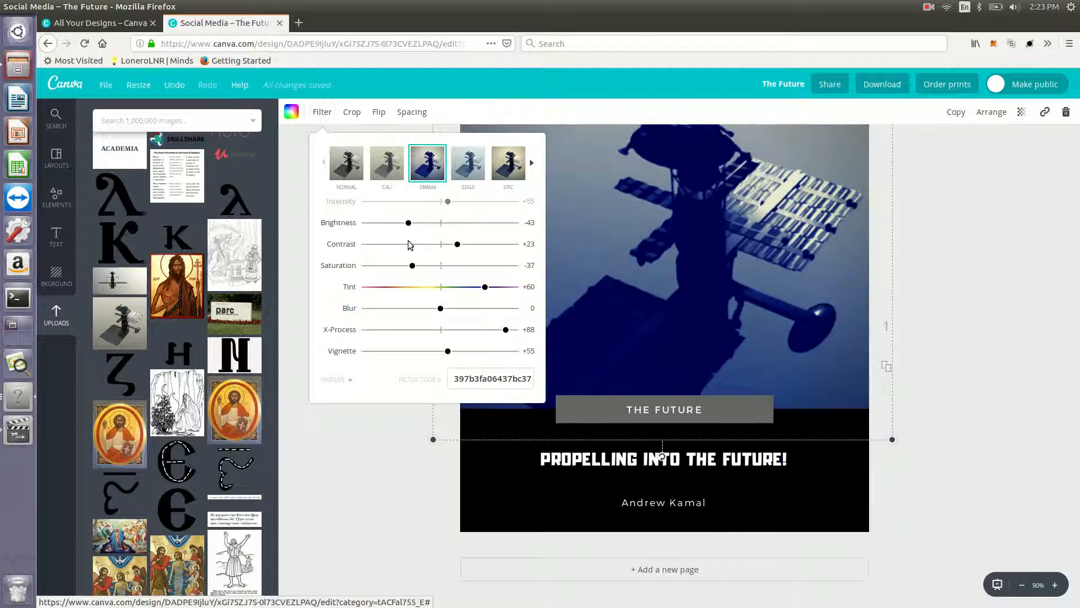
left_click_drag(461, 245, 512, 352)
left_click_drag(566, 350, 565, 350)
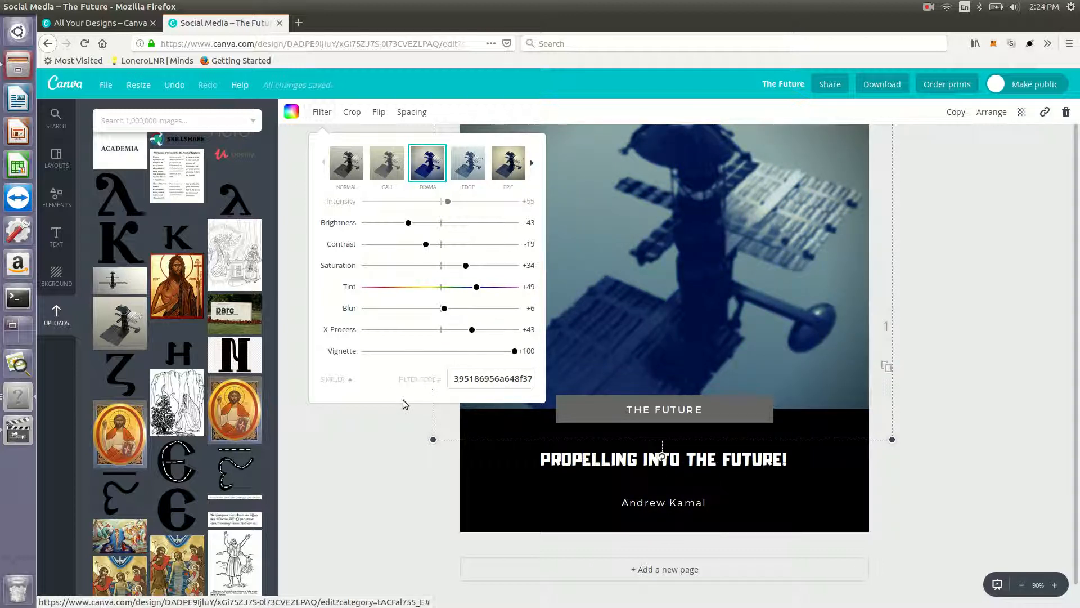
left_click(385, 423)
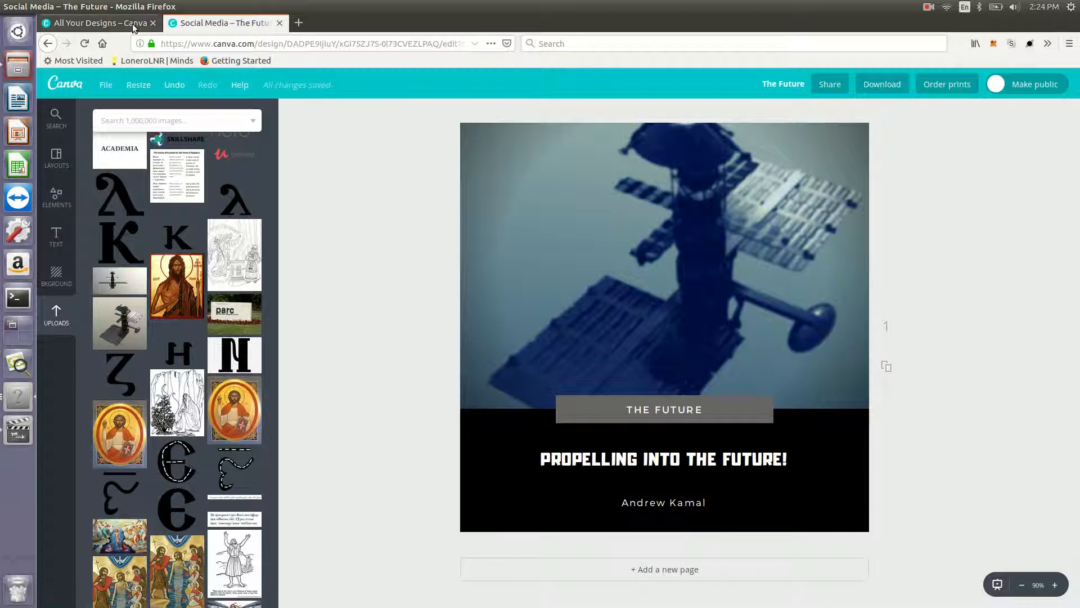
- Fade the satellite background photo to transparency 59
left_click(557, 169)
left_click(1022, 113)
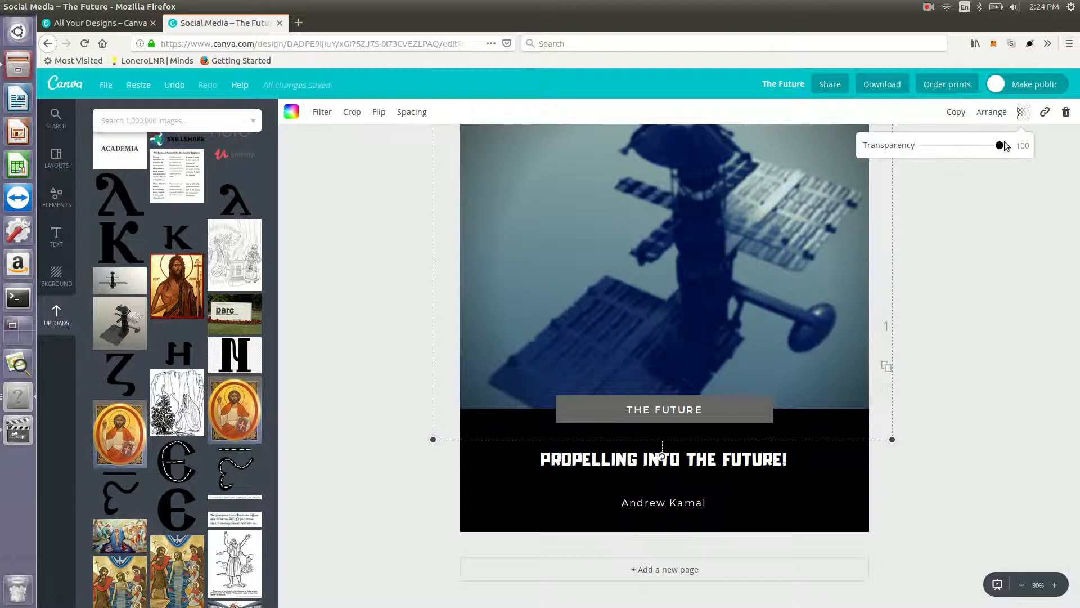
mouse_move(1000, 148)
left_mouse_down()
mouse_move(902, 164)
mouse_move(1012, 161)
left_mouse_up()
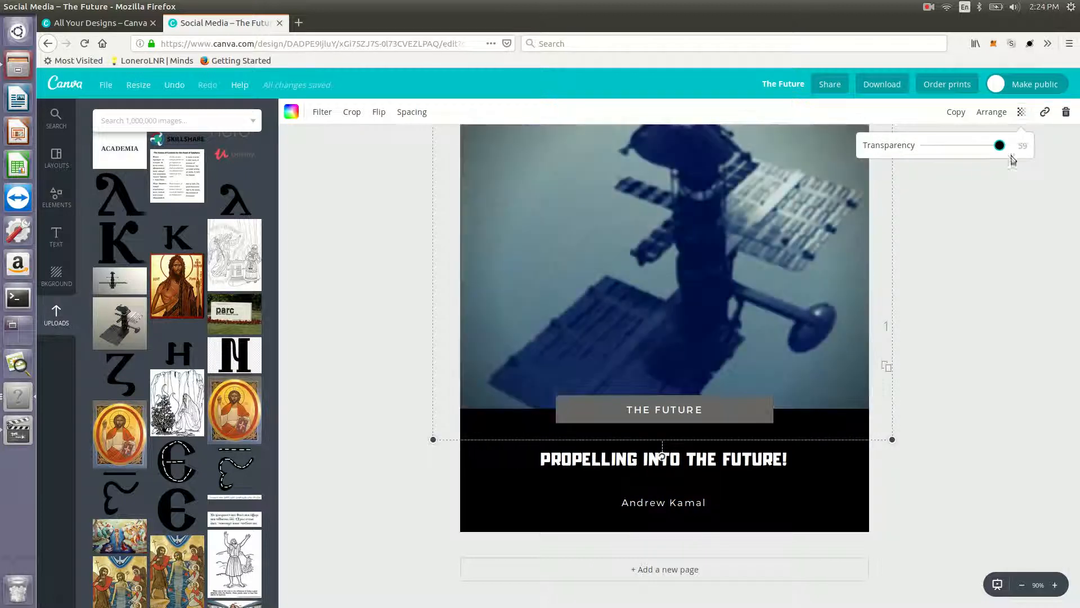
left_click(414, 260)
left_click(415, 260)
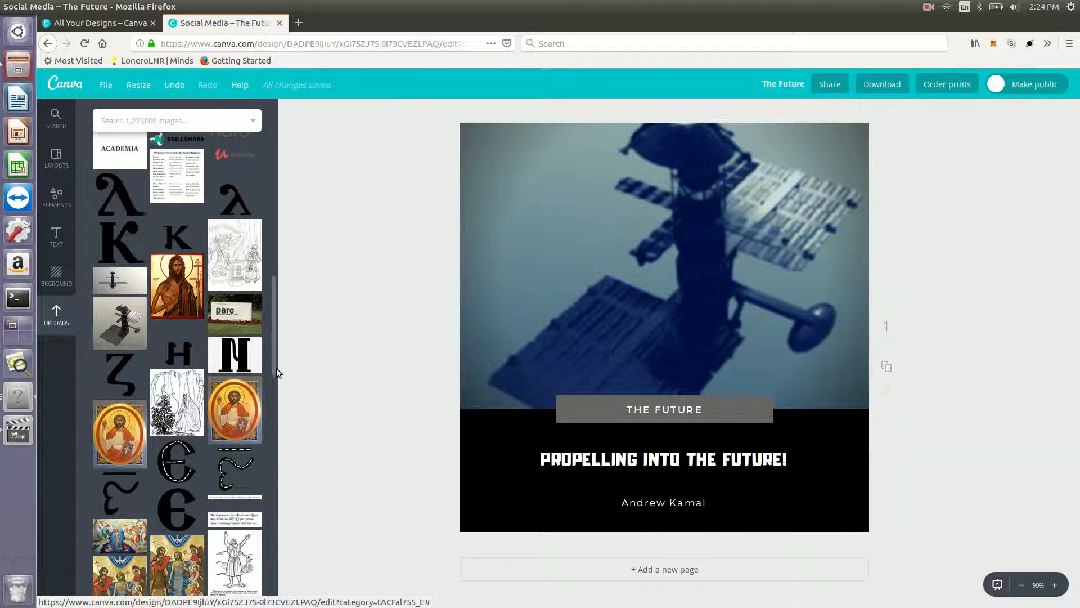
- Make the front-view satellite photo the background and lay a grey copy over it
left_click_drag(124, 284, 680, 335)
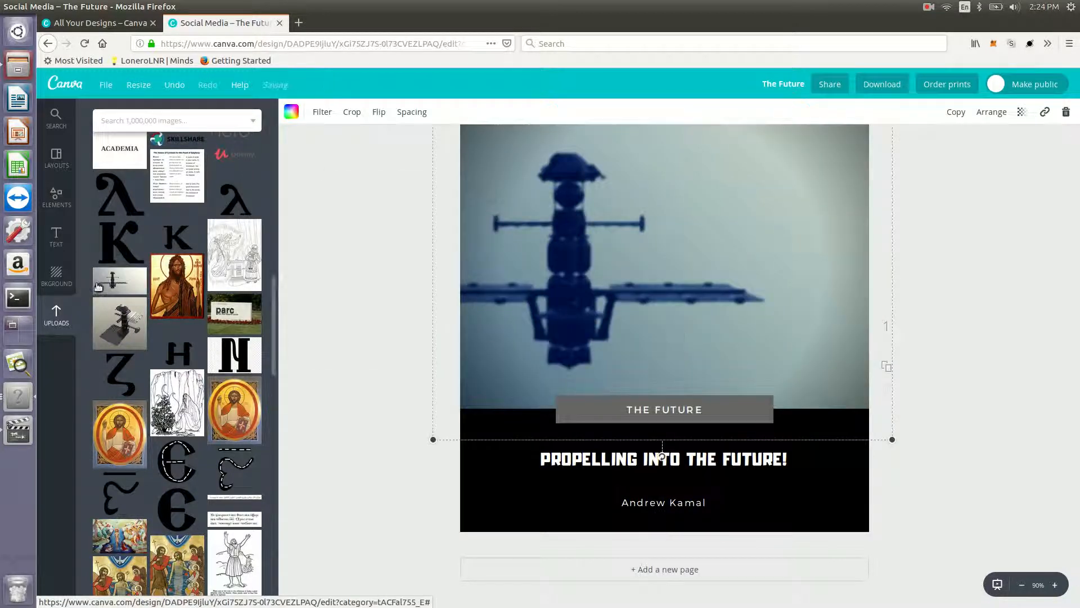
left_click_drag(120, 280, 746, 256)
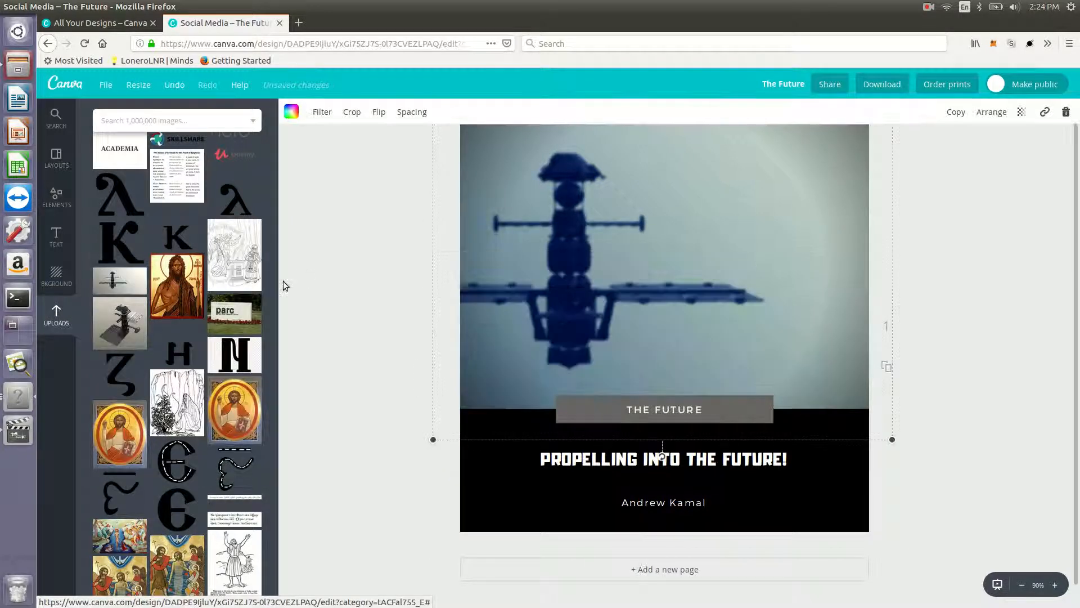
left_click(119, 287)
left_click_drag(534, 329, 528, 313)
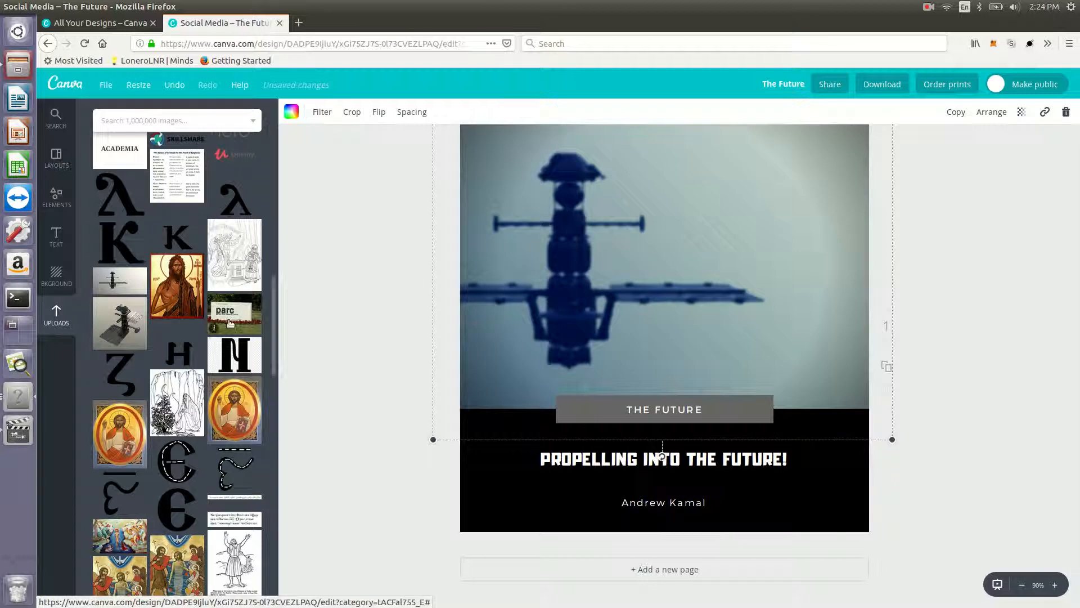
key("ctrl+z")
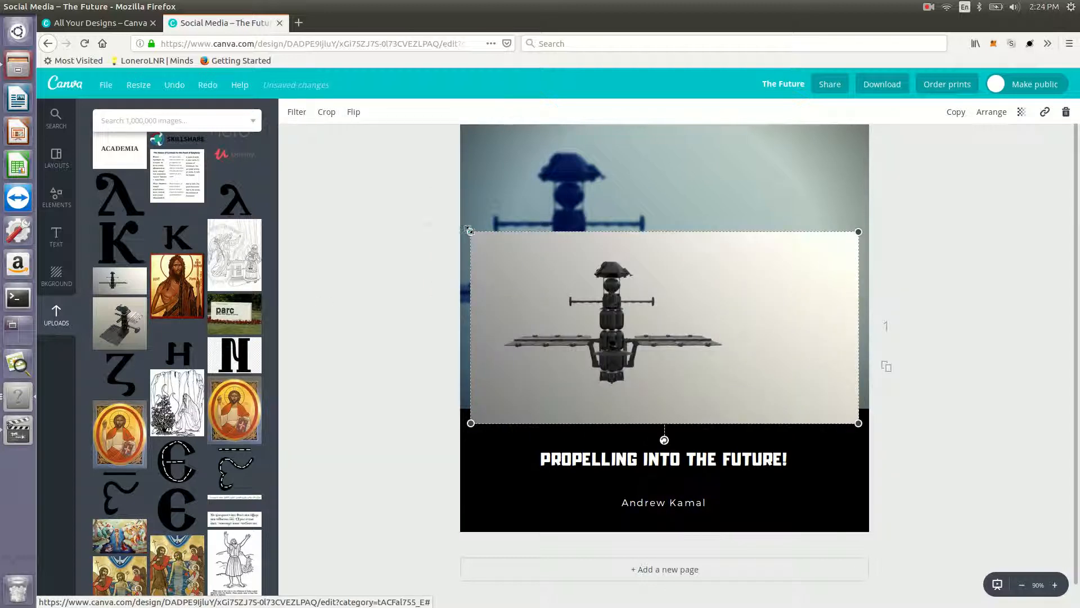
- Enlarge the grey satellite overlay and lower its transparency so it looks faded
left_click_drag(468, 229, 448, 220)
left_click_drag(862, 221, 955, 174)
left_click(1006, 113)
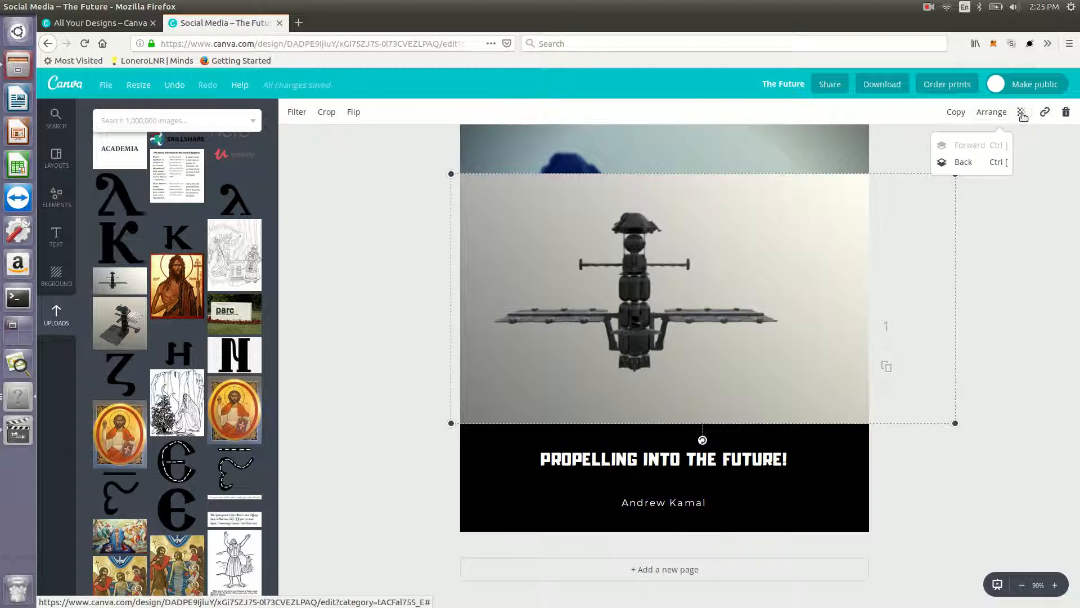
left_click(1022, 112)
left_click_drag(1007, 146, 940, 145)
left_click(949, 243)
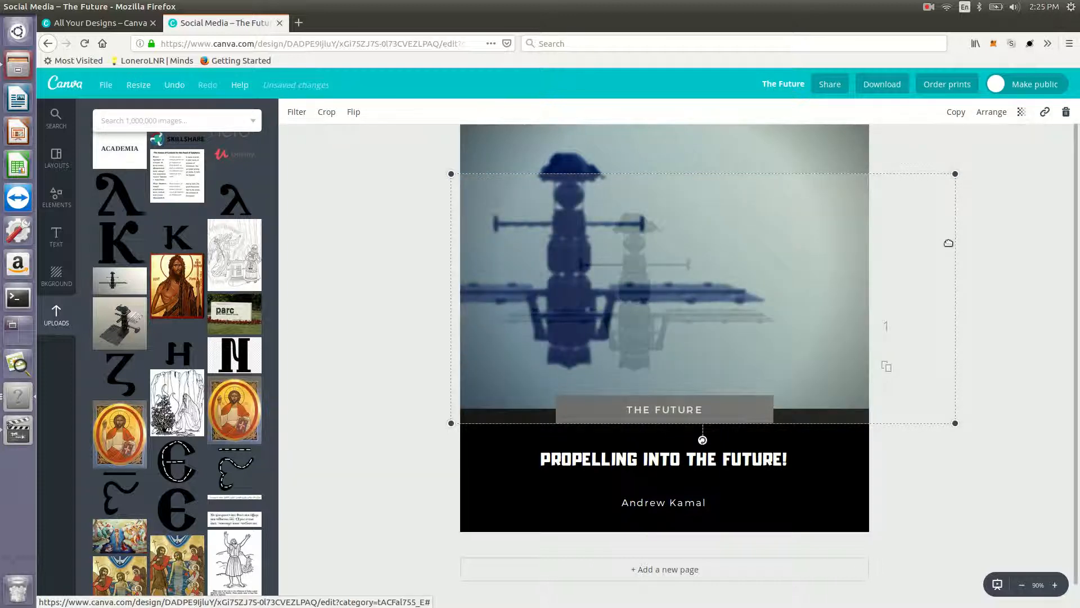
left_click(1062, 279)
- Resize and realign the faded overlay over the blue background satellite
left_click(488, 324)
left_click_drag(451, 174, 314, 105)
left_click_drag(551, 238, 706, 227)
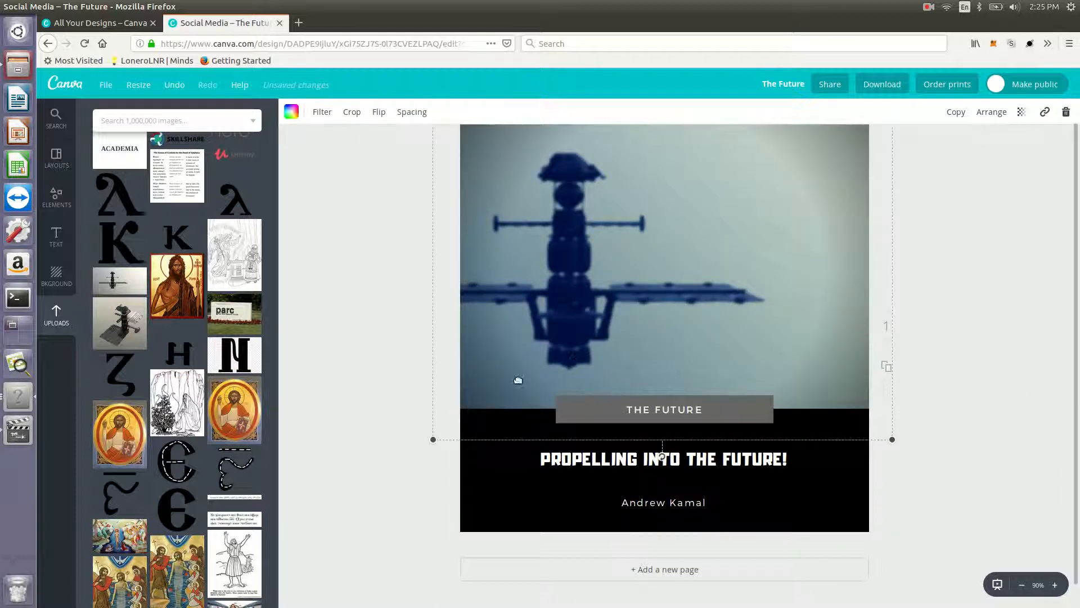
left_click_drag(783, 240, 750, 281)
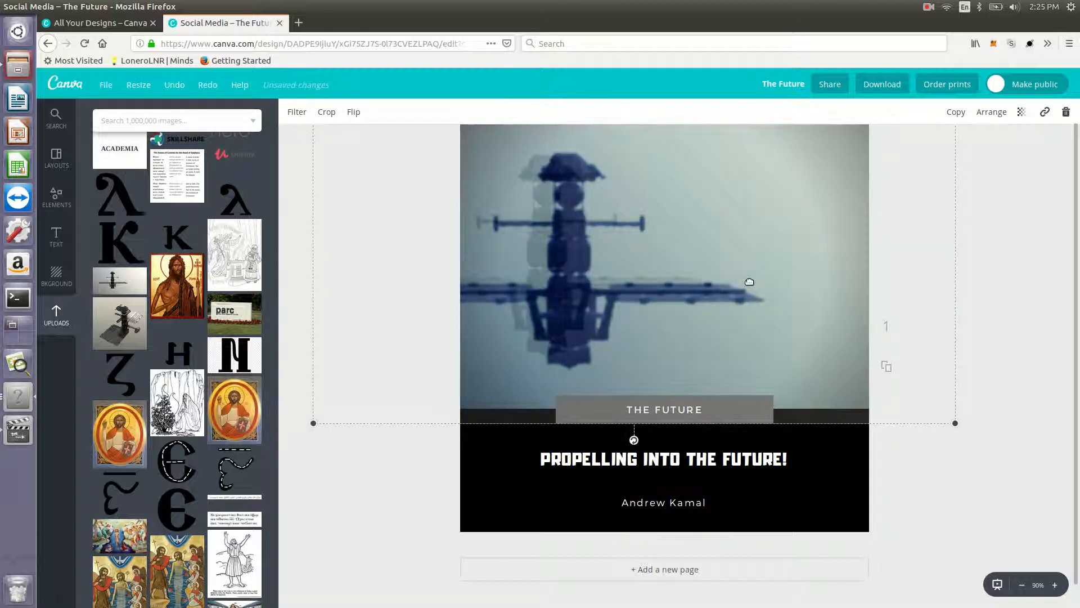
left_click_drag(655, 288, 646, 324)
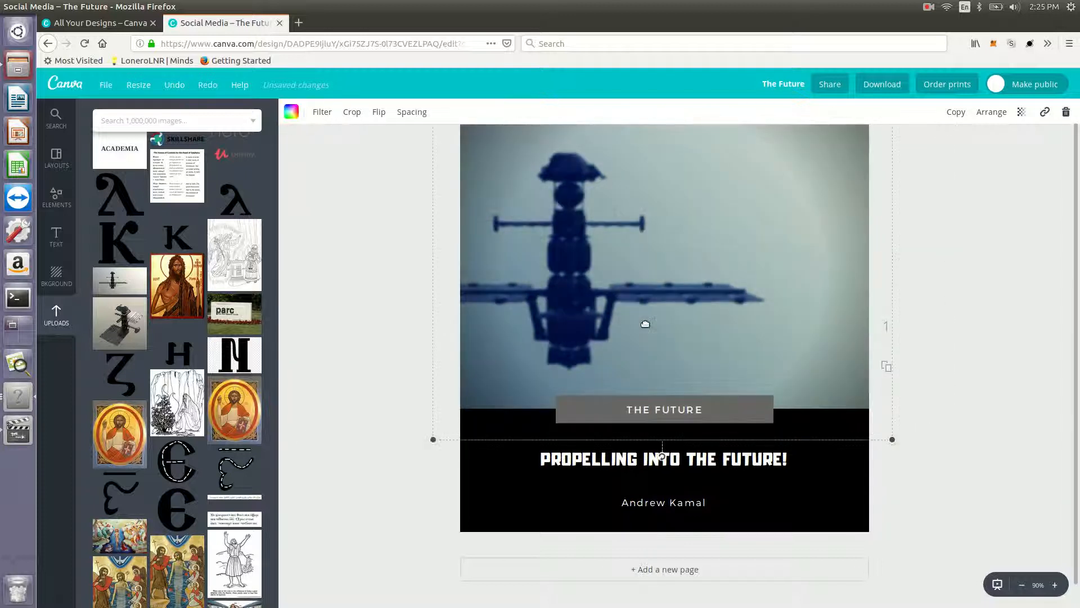
left_click_drag(433, 439, 382, 481)
left_click_drag(598, 355, 571, 354)
left_click_drag(586, 300, 776, 376)
left_click_drag(955, 424, 1078, 490)
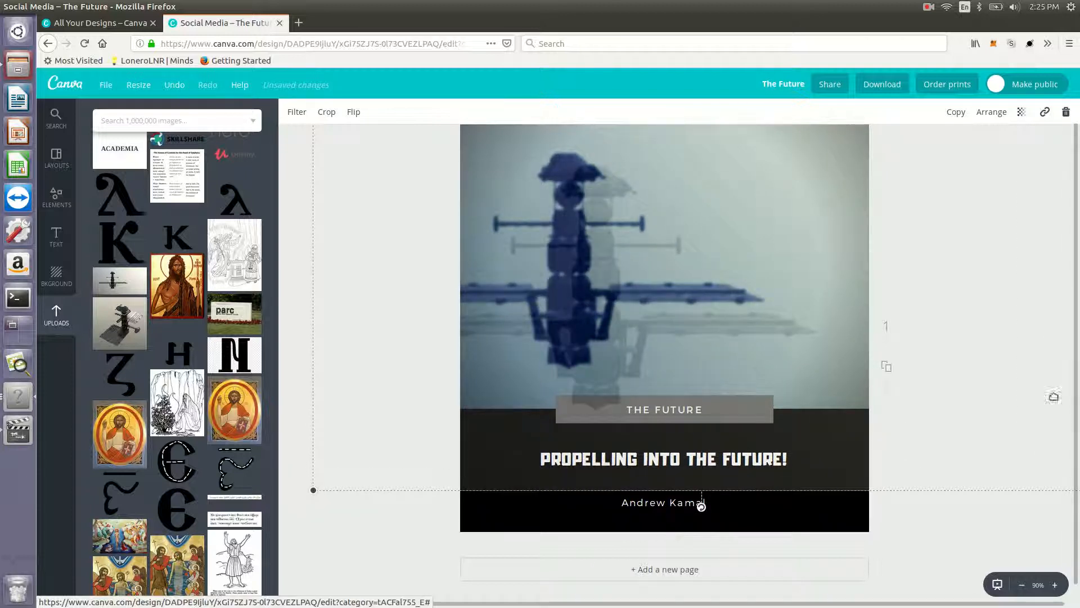
- Undo the last enlargement and delete the grey satellite overlay
left_click(382, 561)
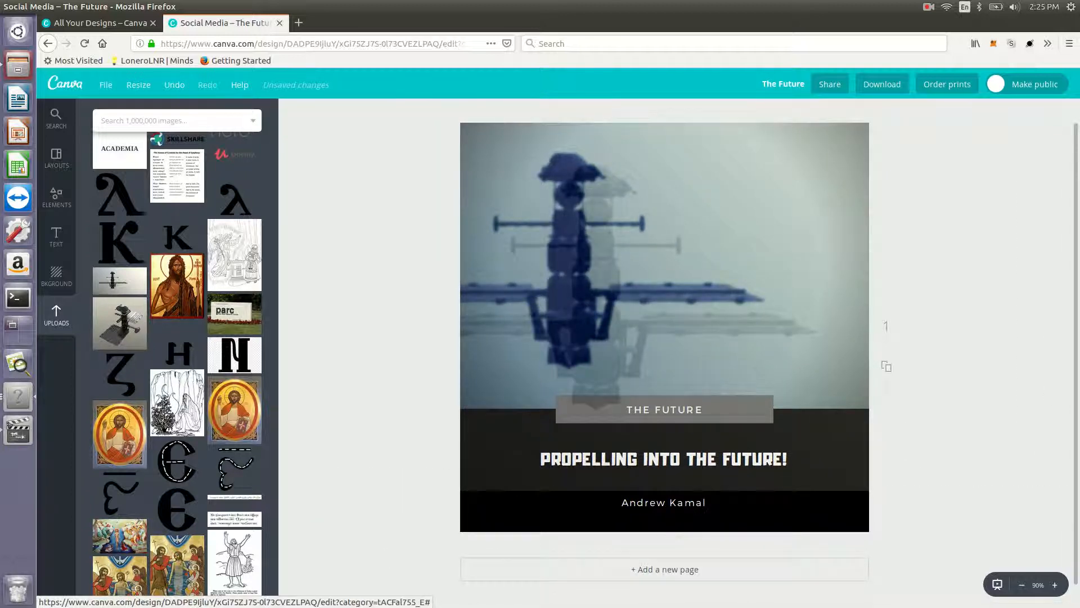
left_click(640, 321)
key("ctrl+z")
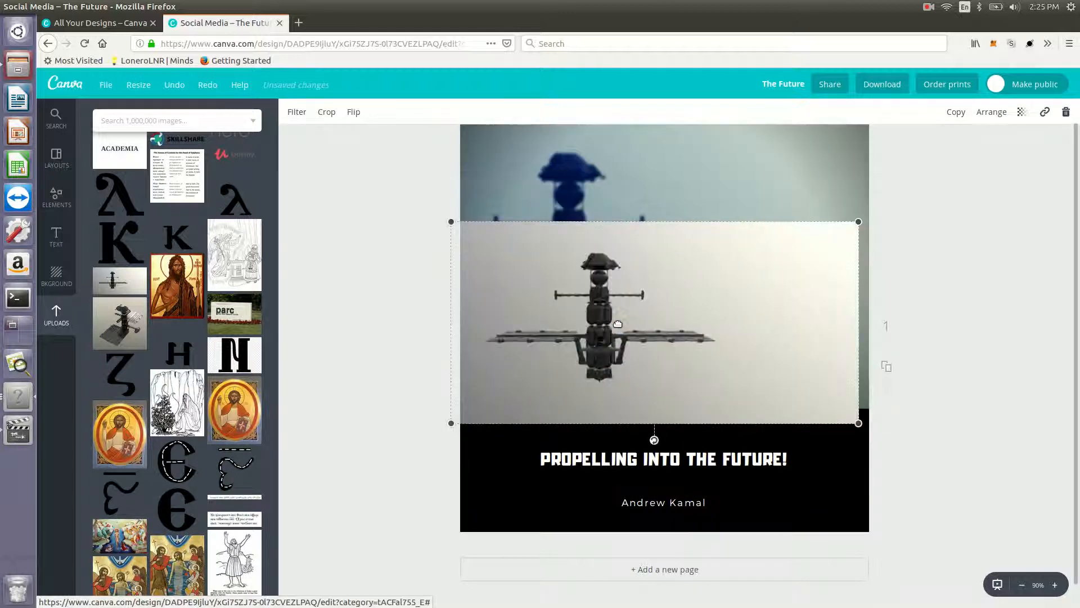
key("Delete")
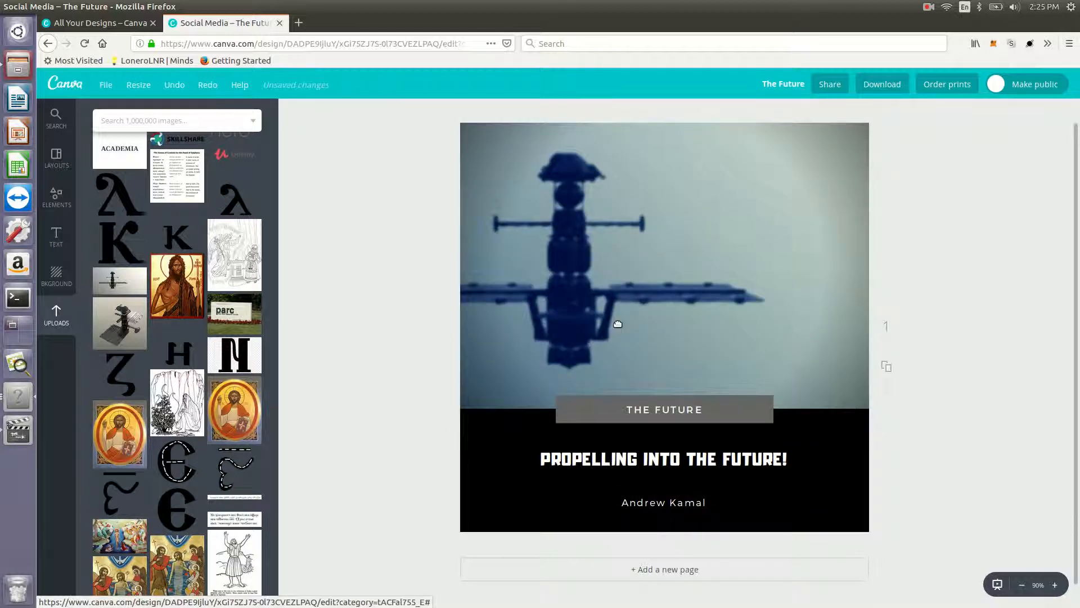
- Close the Future design, switch to the Canva 2.0 editor and create a Social Media design
left_click(279, 23)
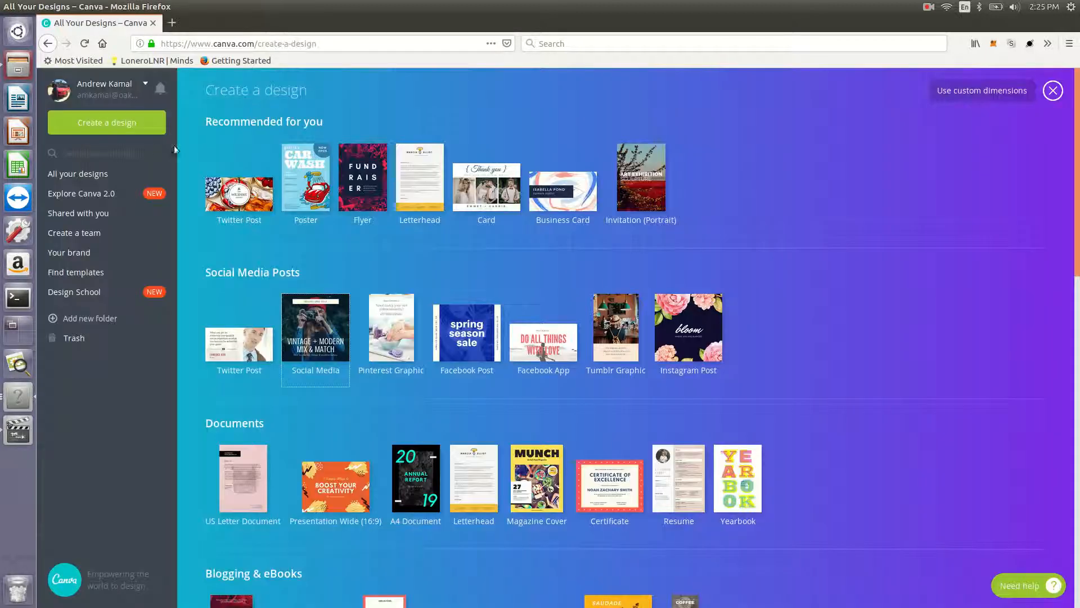
left_click(90, 194)
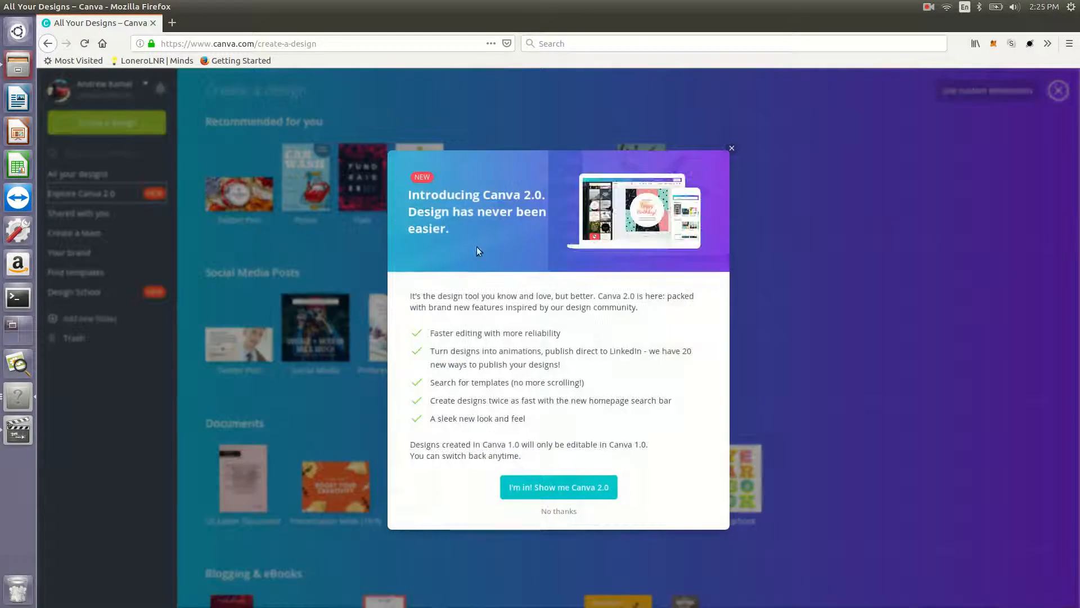
left_click(570, 488)
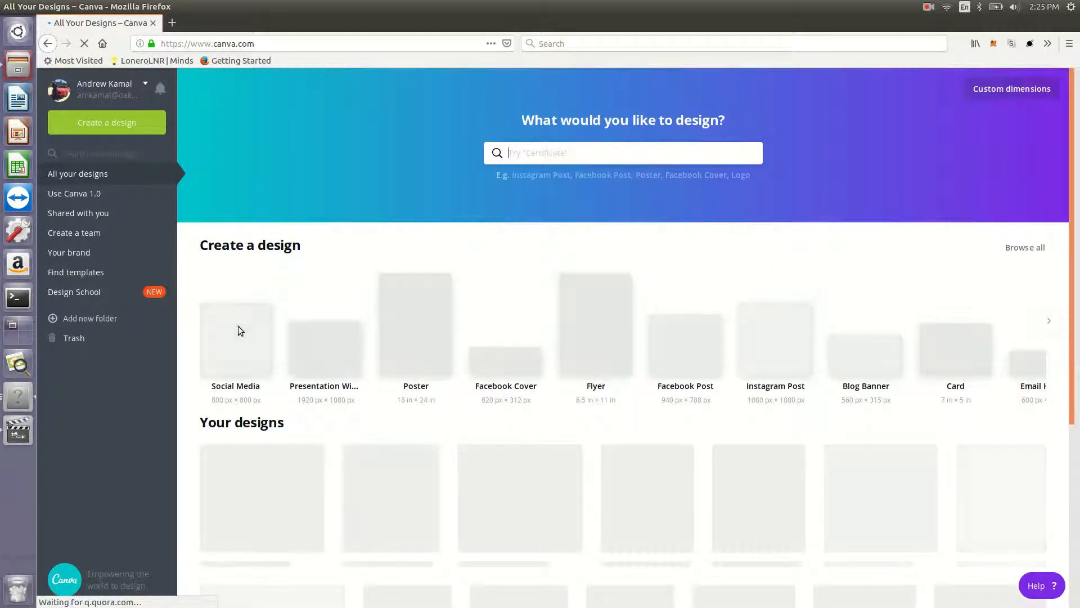
left_click(238, 330)
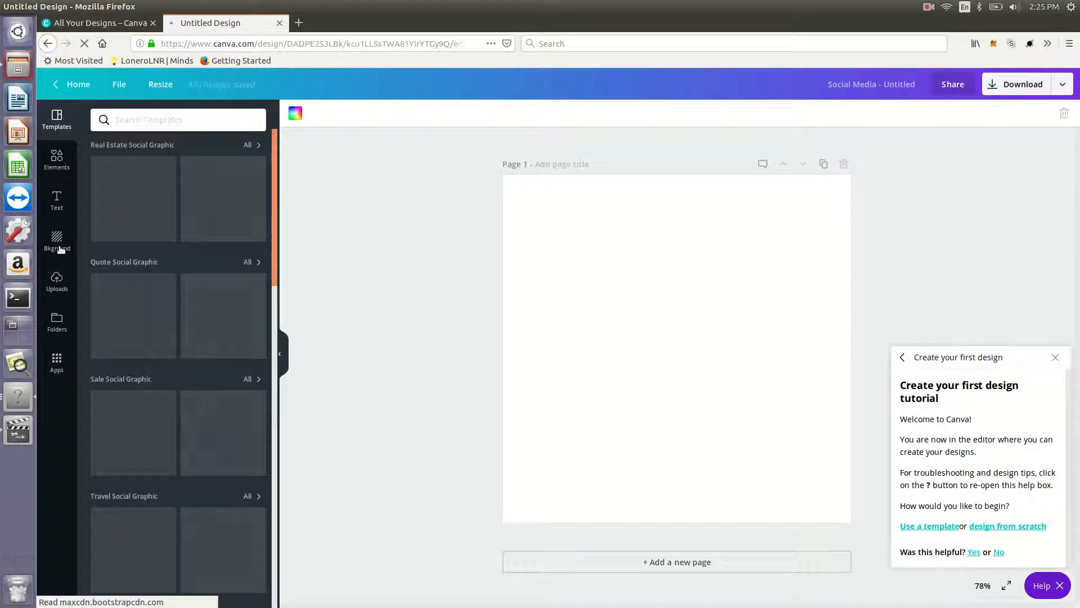
left_click(58, 244)
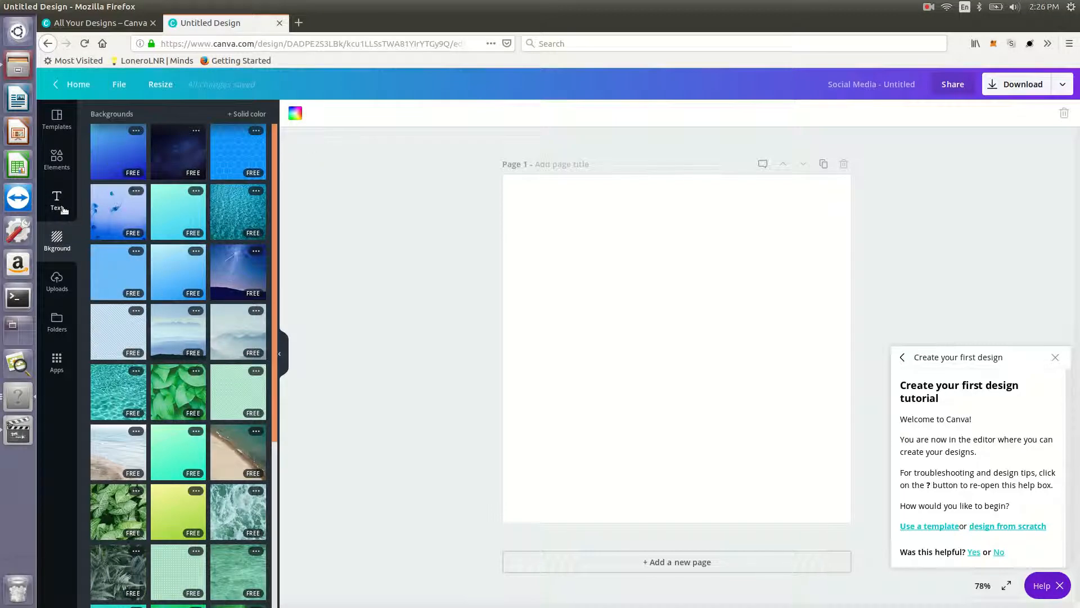
- From Elements, try a vertical bar chart and then a horizontal bar chart, removing each
left_click(59, 167)
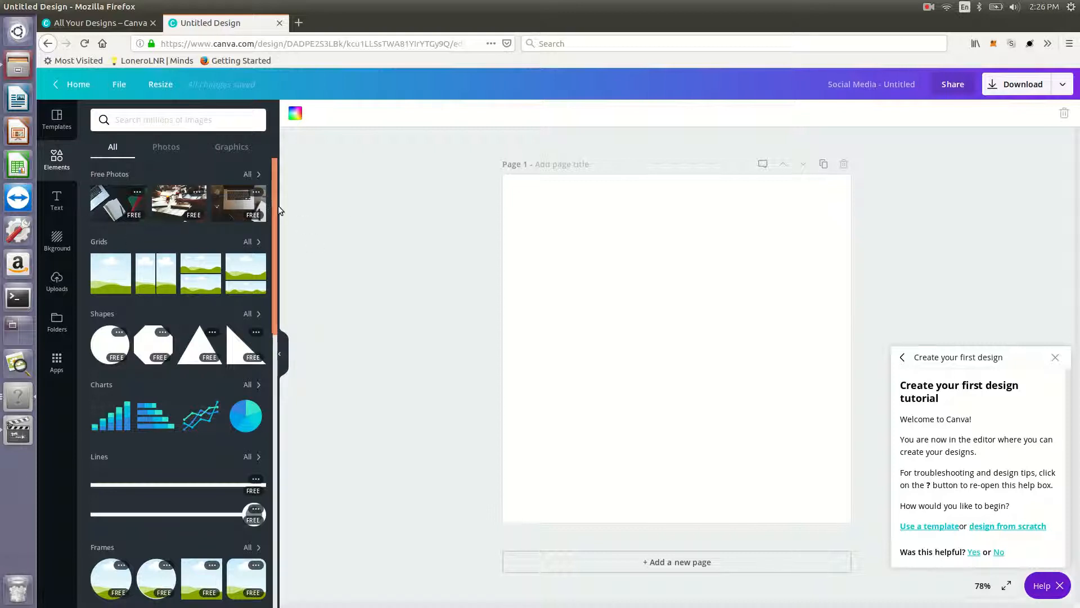
left_click(123, 423)
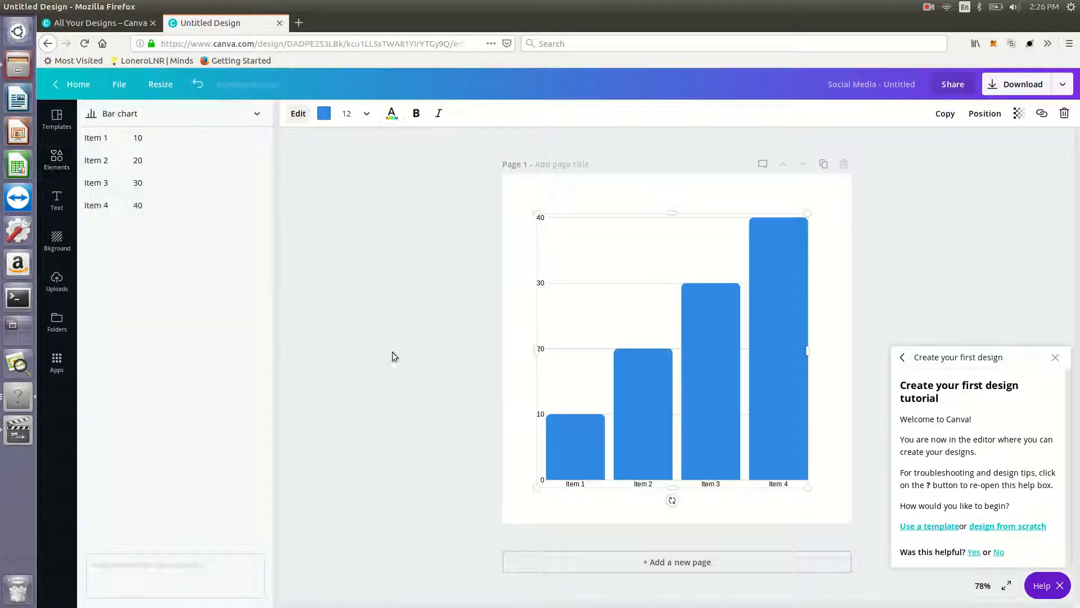
key("Delete")
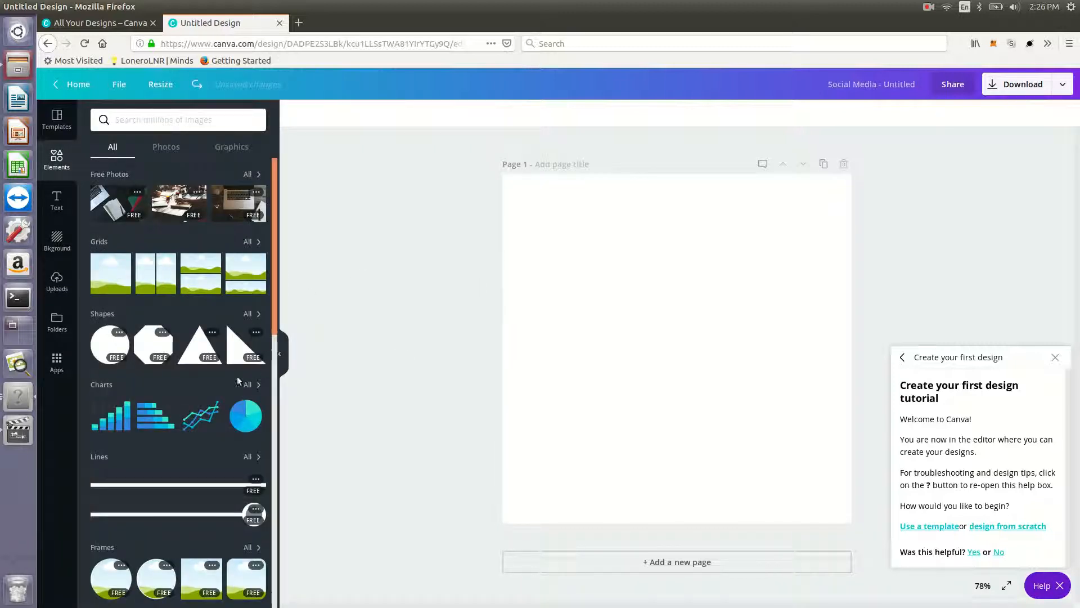
left_click(162, 422)
key("Delete")
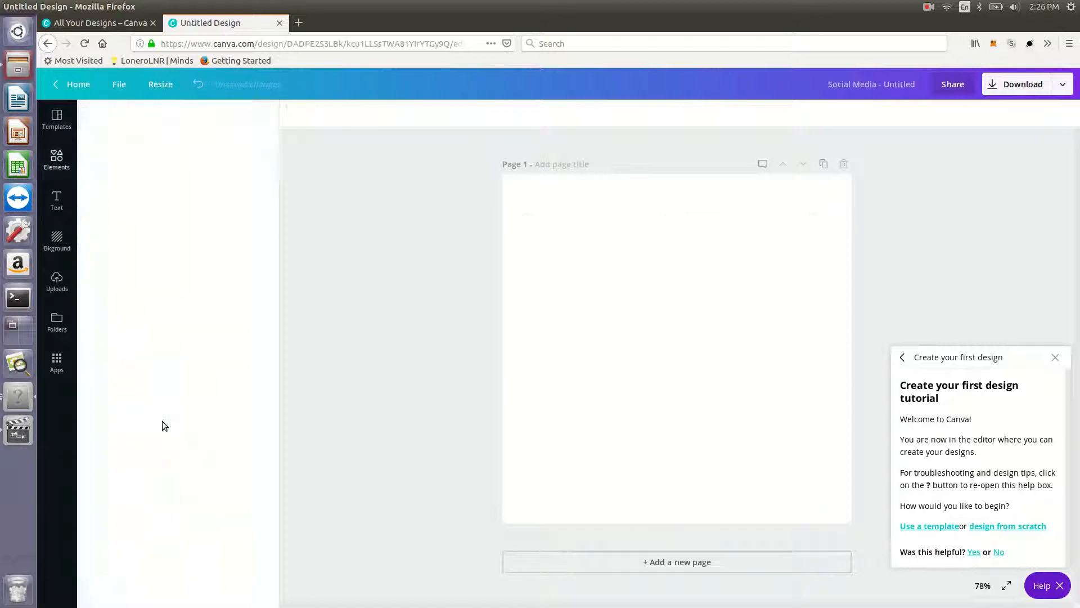
- Add a line chart and inspect its data cells and colour choices
left_click(203, 423)
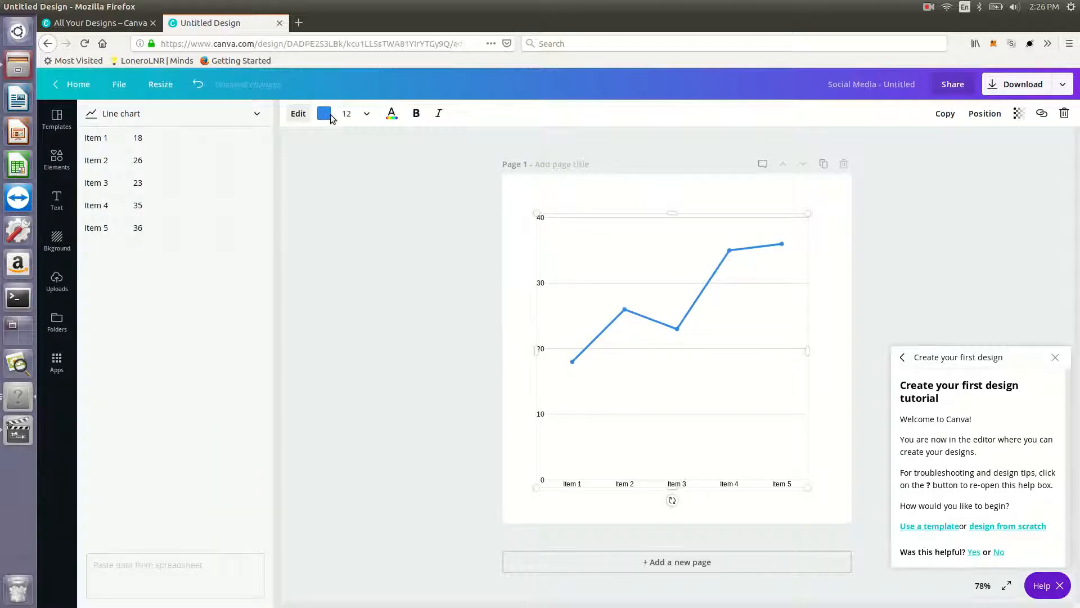
left_click(210, 147)
left_click(169, 147)
left_click(262, 143)
left_click(259, 165)
left_click(325, 112)
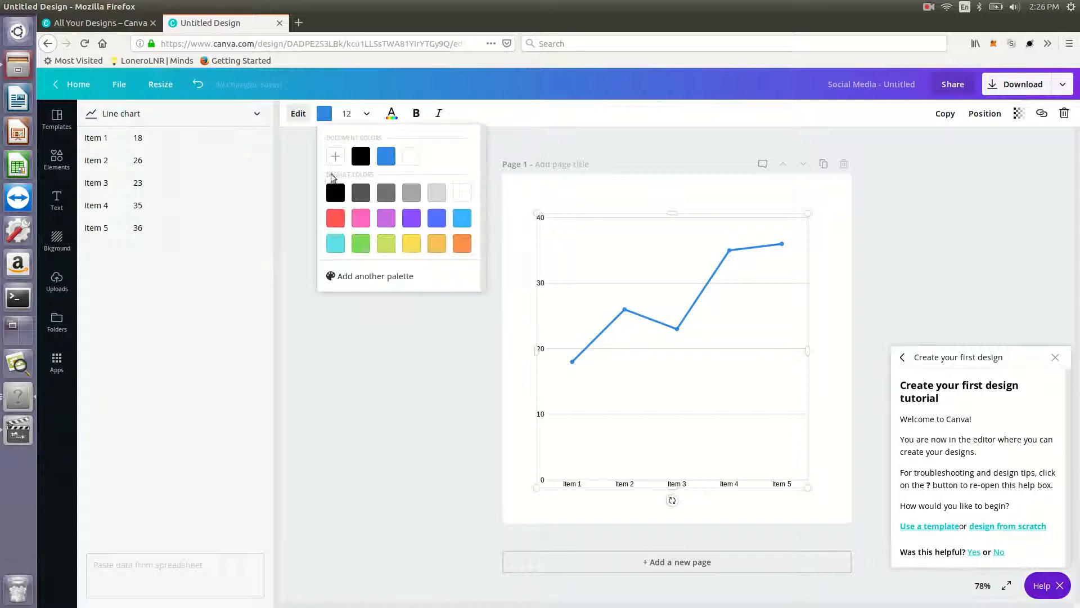
- Enter 30 and 15 in a new data series, then undo the chart away
left_click(195, 147)
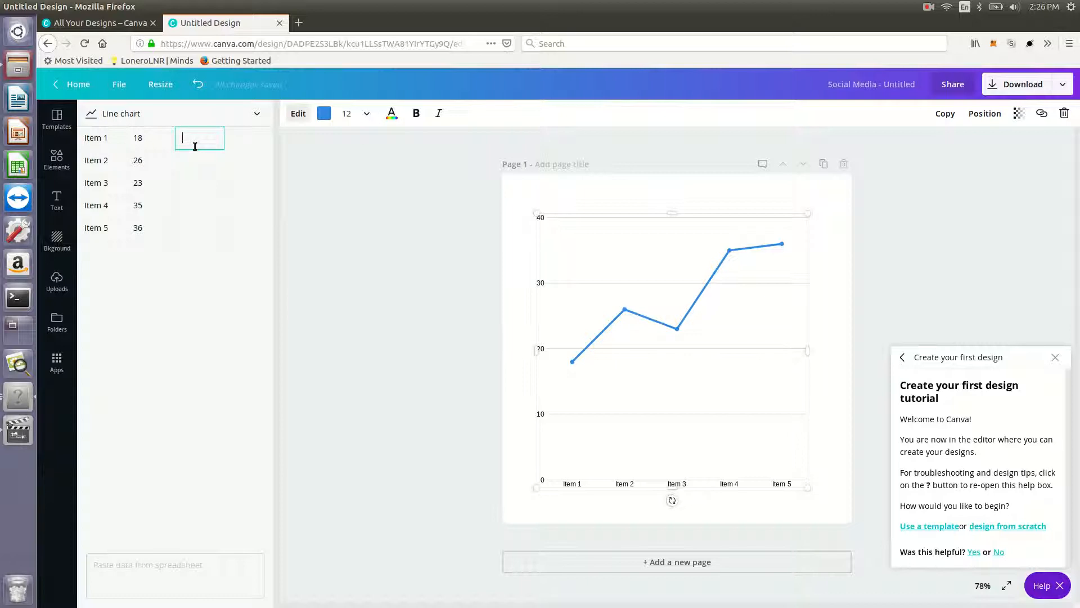
left_click(244, 146)
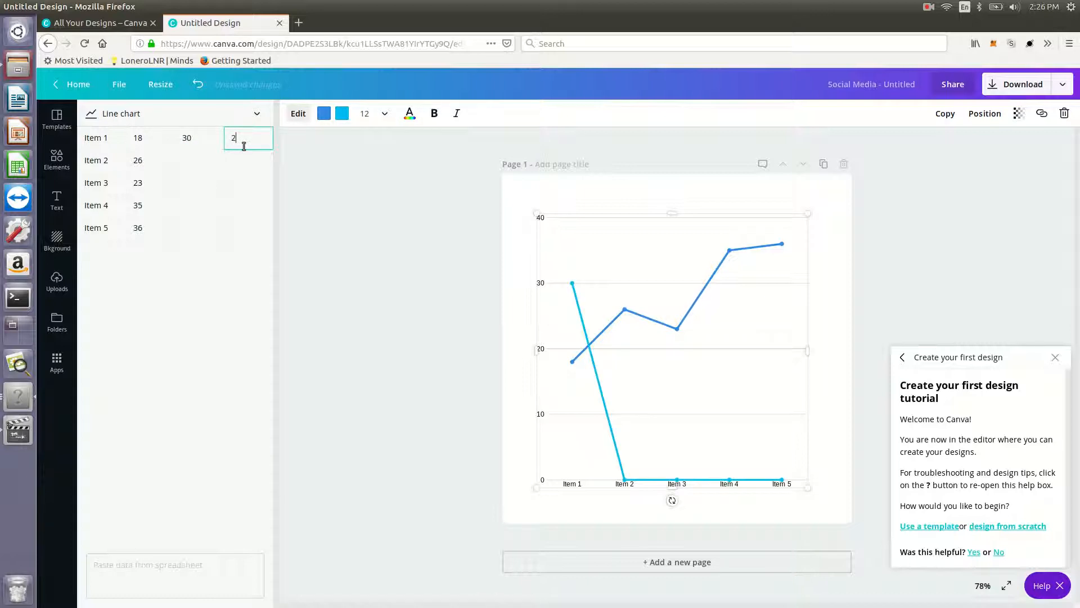
type("15")
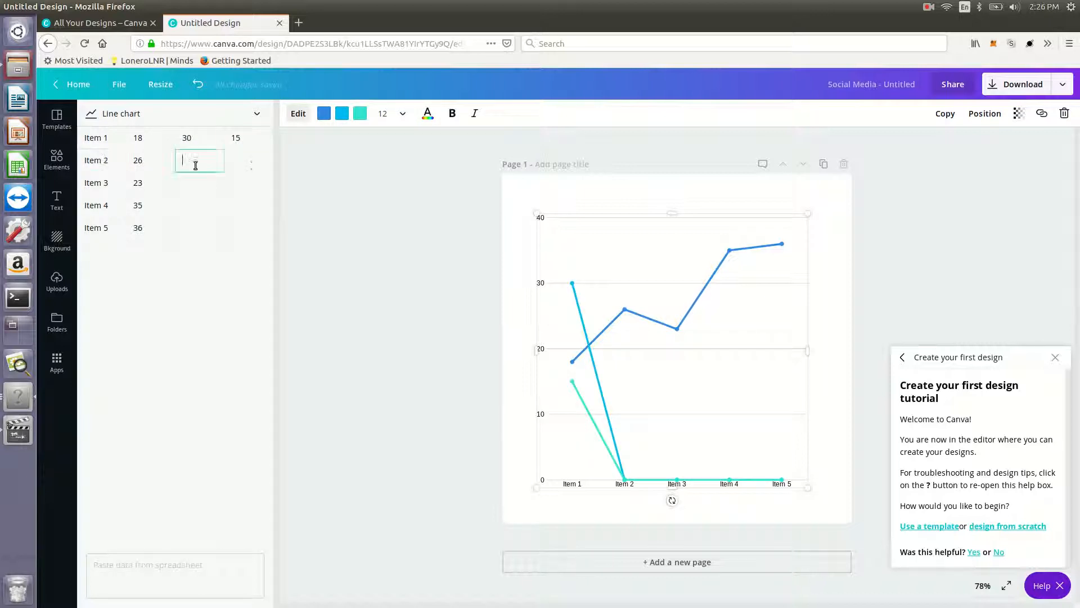
left_click(256, 164)
left_click(470, 254)
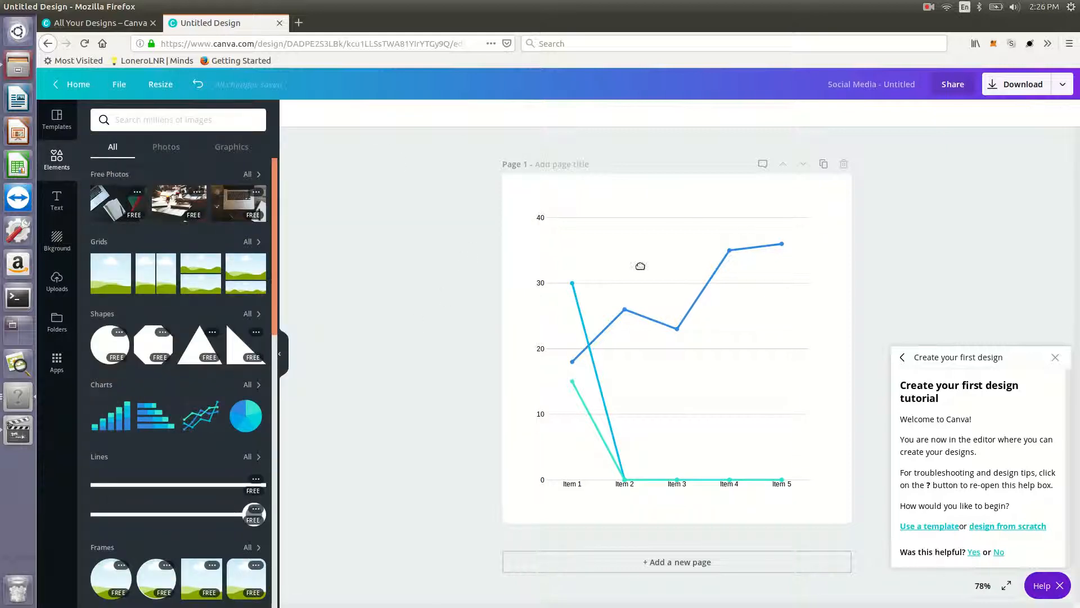
key("ctrl+z")
key("ctrl+z")
key("ctrl+z")
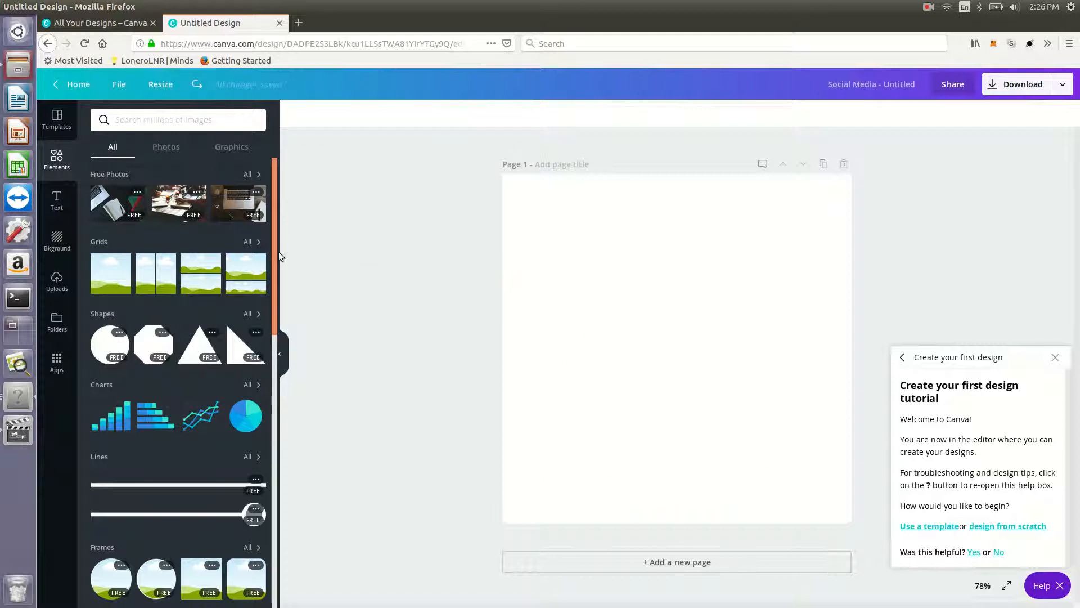
- Drop the moon-and-clouds illustration from Illustrations onto the page and centre it
left_click_drag(276, 249, 276, 370)
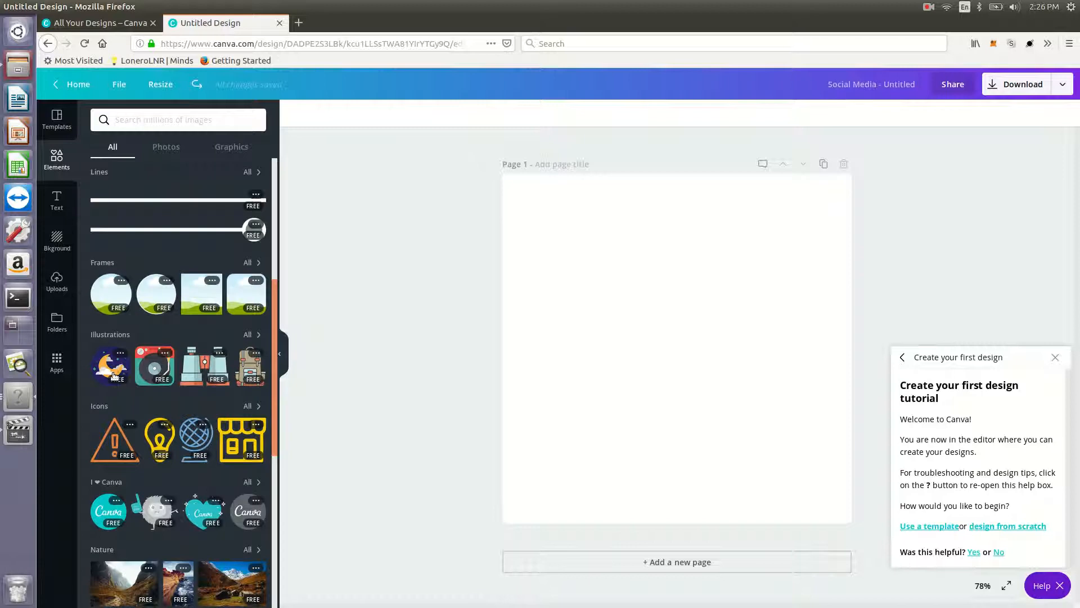
left_click_drag(517, 334, 516, 332)
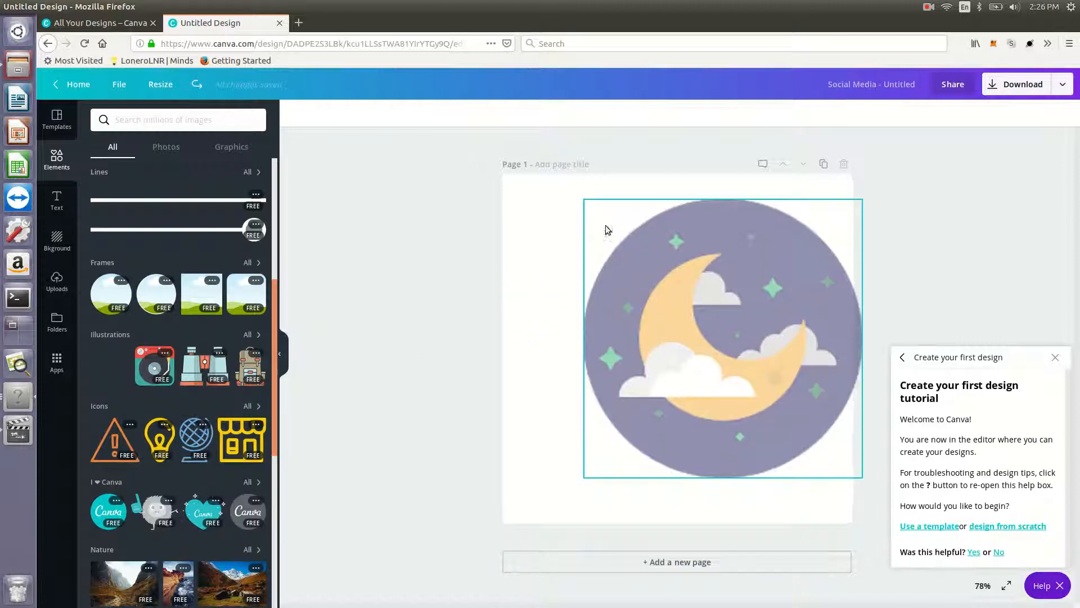
left_click_drag(772, 341, 715, 341)
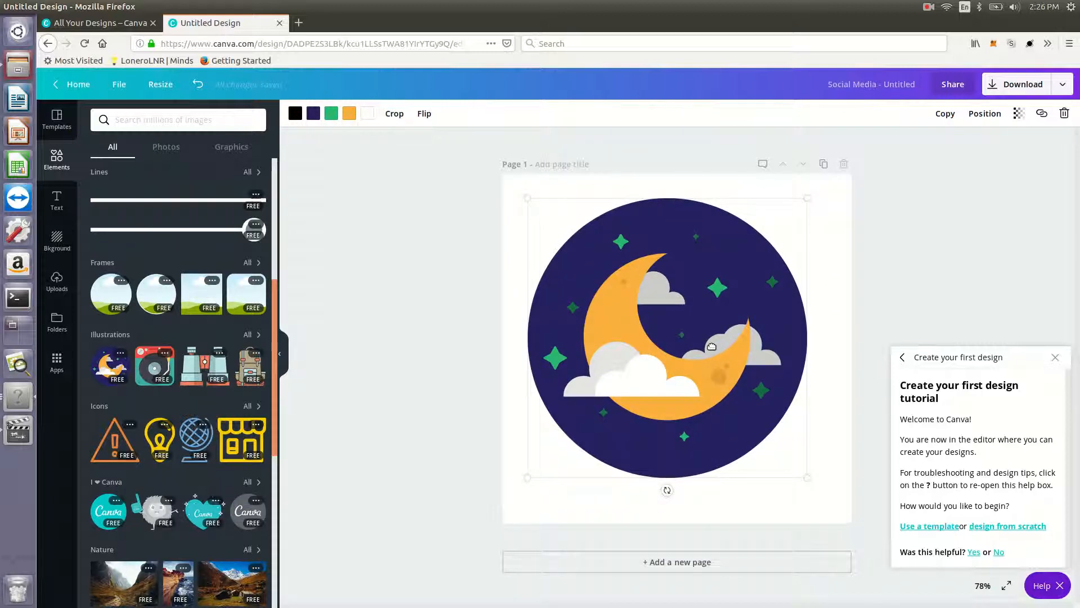
- Undo moving and adding the moon illustration, then scroll Elements to the Fitness photos
key("ctrl+z")
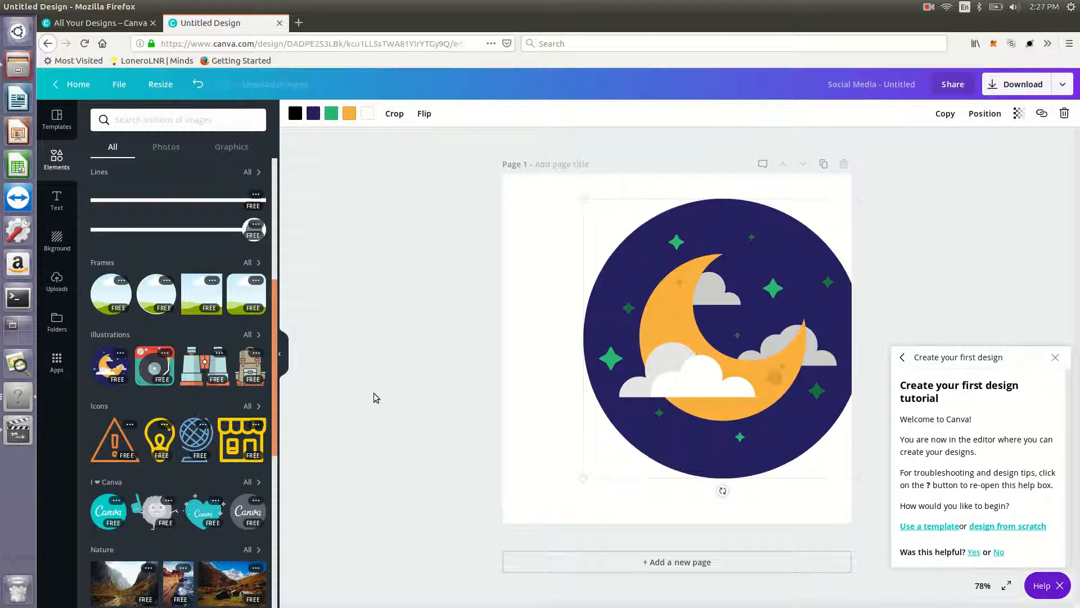
key("ctrl+z")
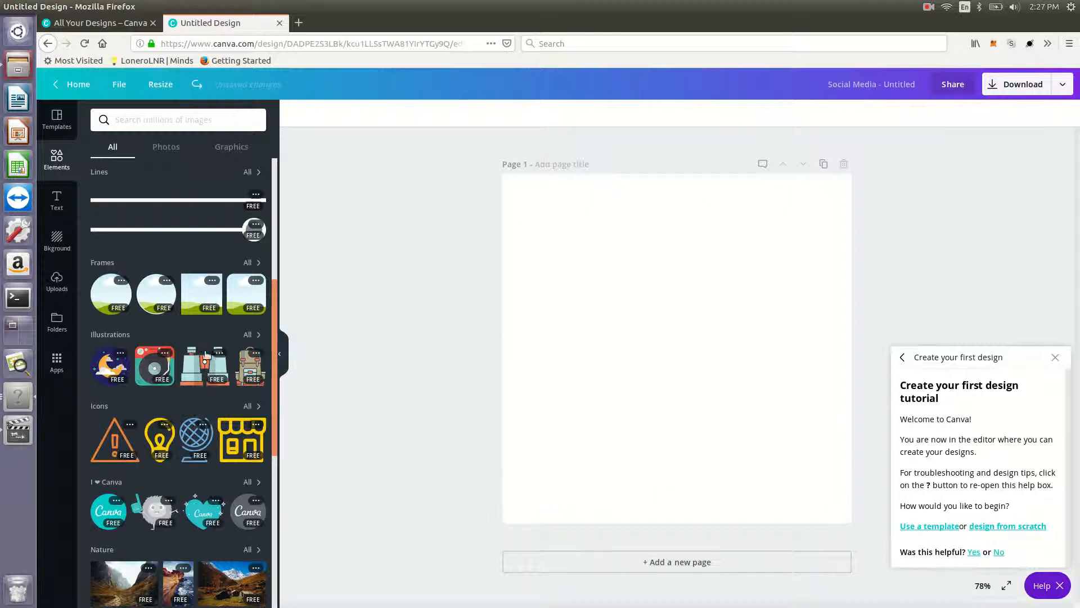
left_click_drag(275, 338, 248, 566)
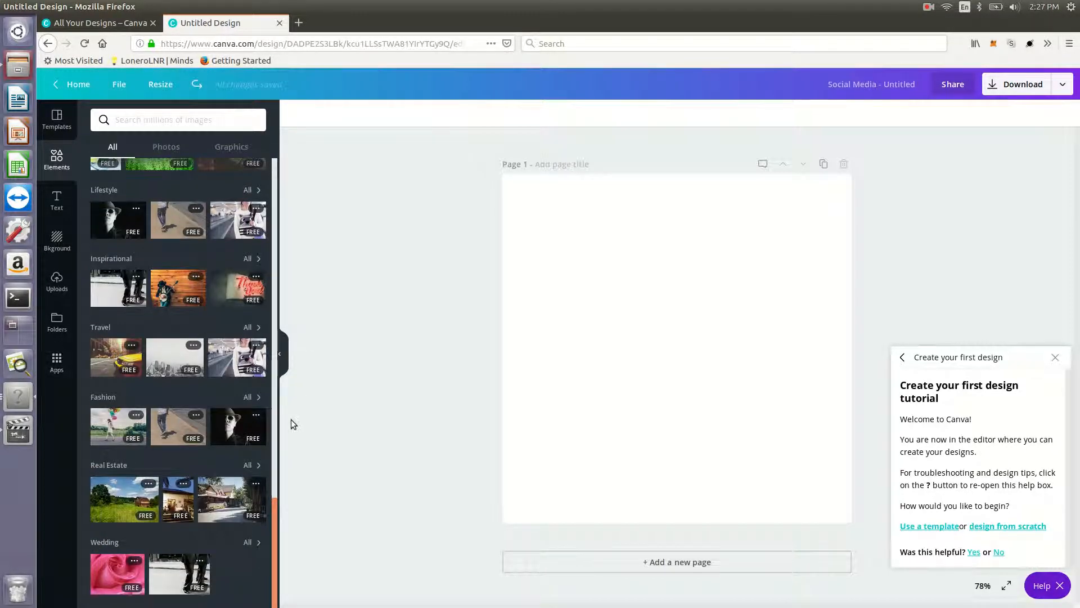
left_click_drag(276, 515, 274, 404)
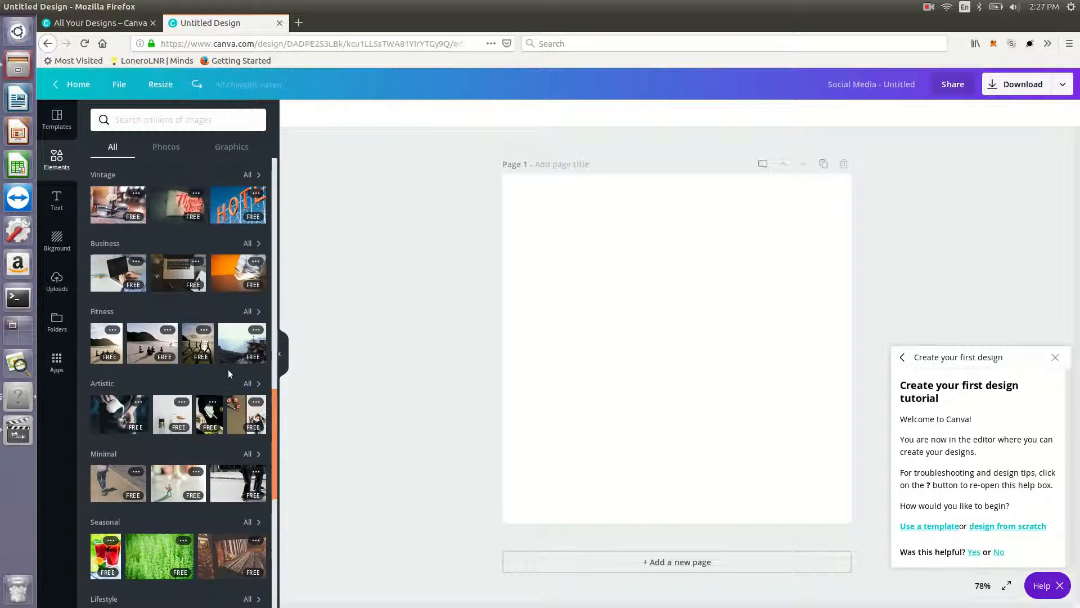
- Add the cliff-top cyclist photo and stretch it from the top-left corner to cover the page
left_click(249, 347)
left_click_drag(636, 340, 601, 285)
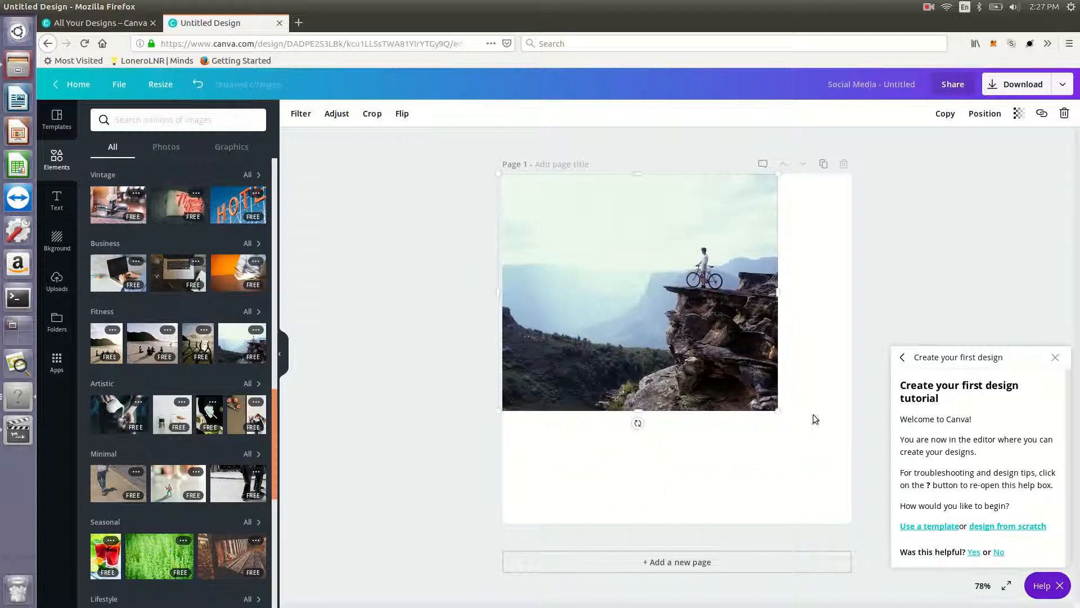
left_click_drag(776, 409, 934, 543)
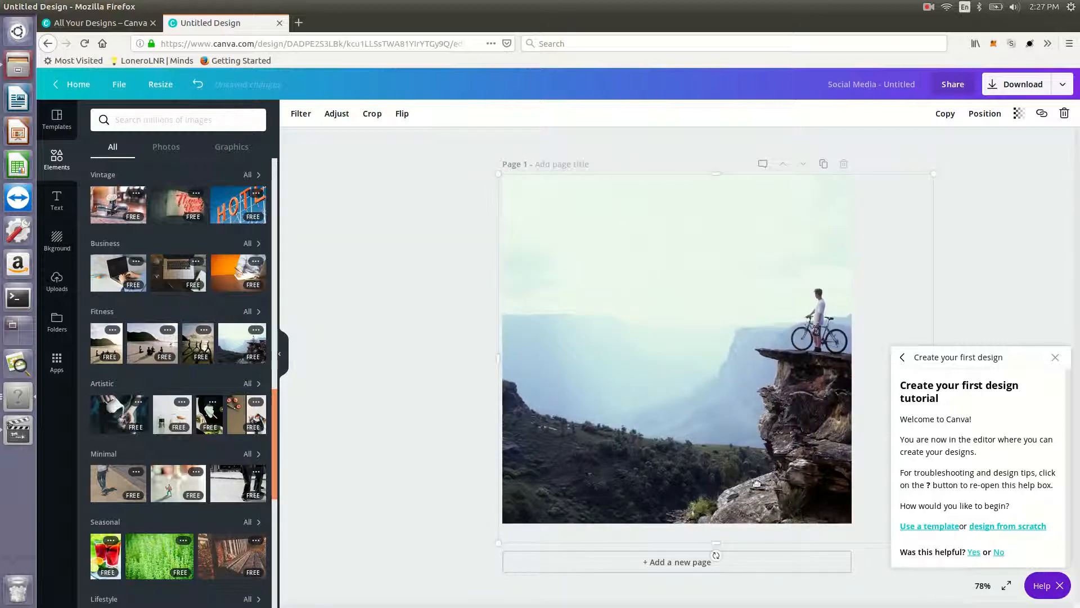
left_click(472, 467)
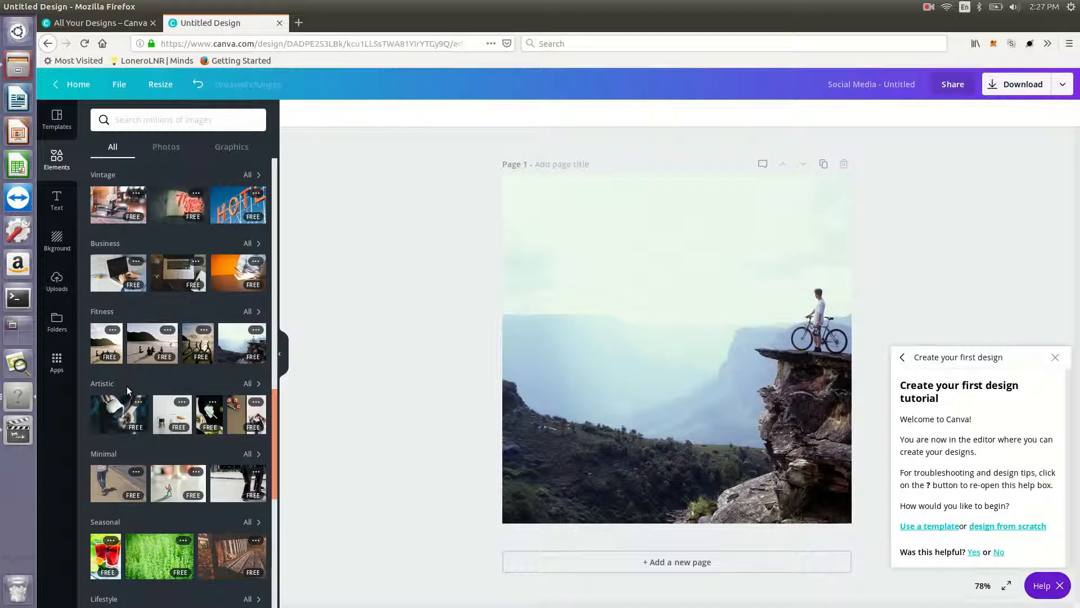
left_click(48, 290)
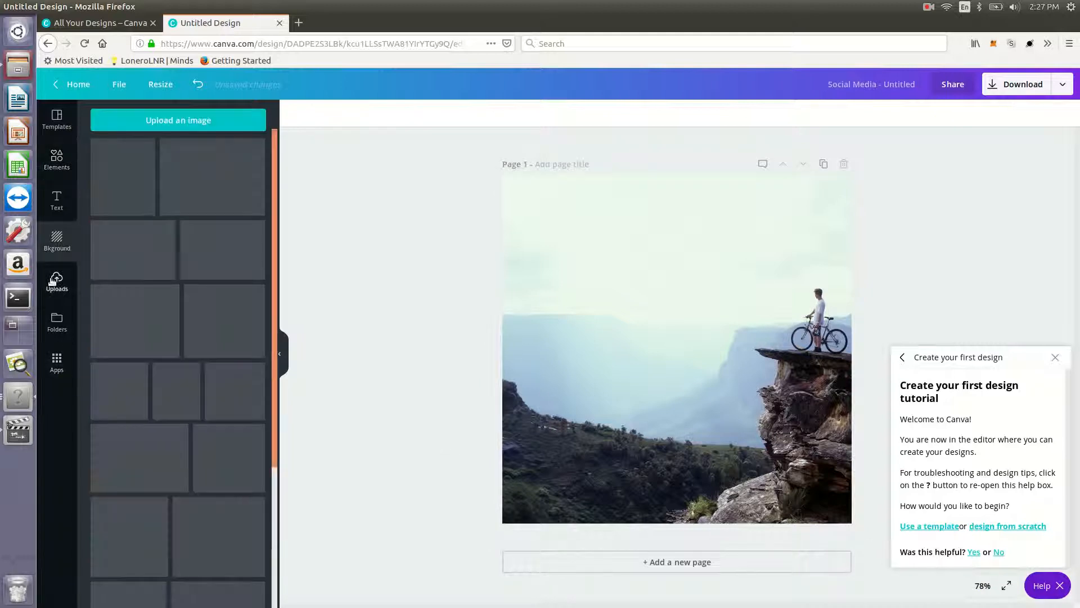
- Check the Bkground and Uploads panels, then browse the Text panel's styles and templates
left_click(62, 243)
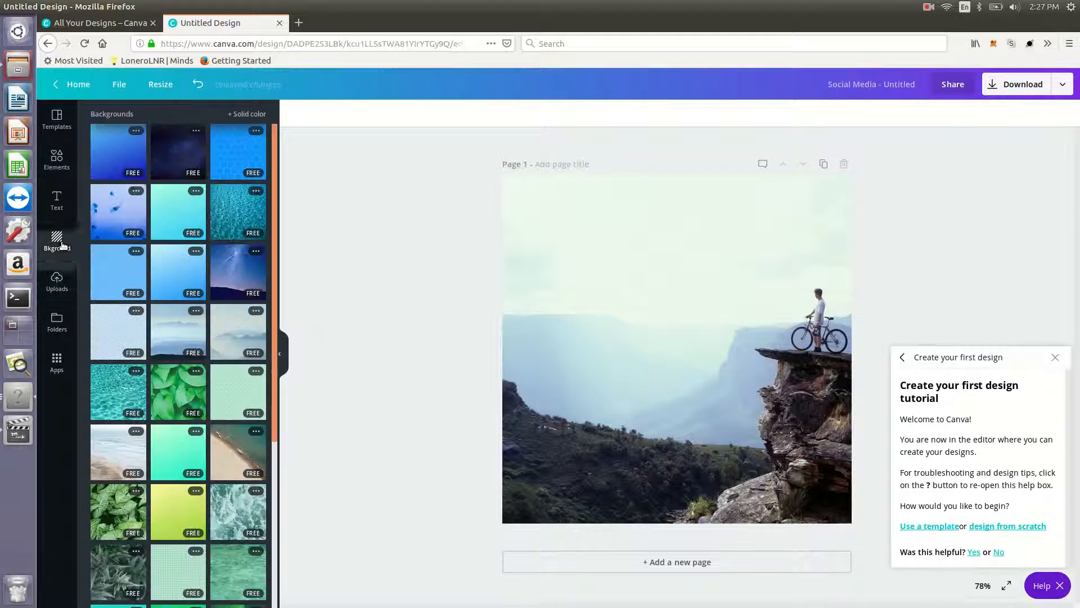
left_click(62, 278)
left_click(60, 204)
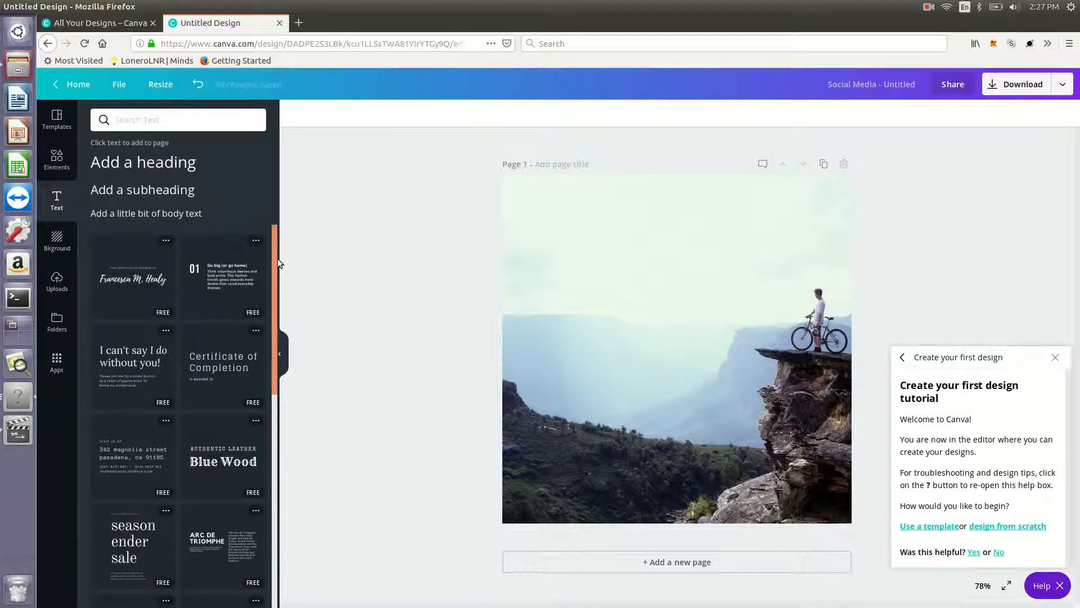
left_click_drag(275, 273, 274, 310)
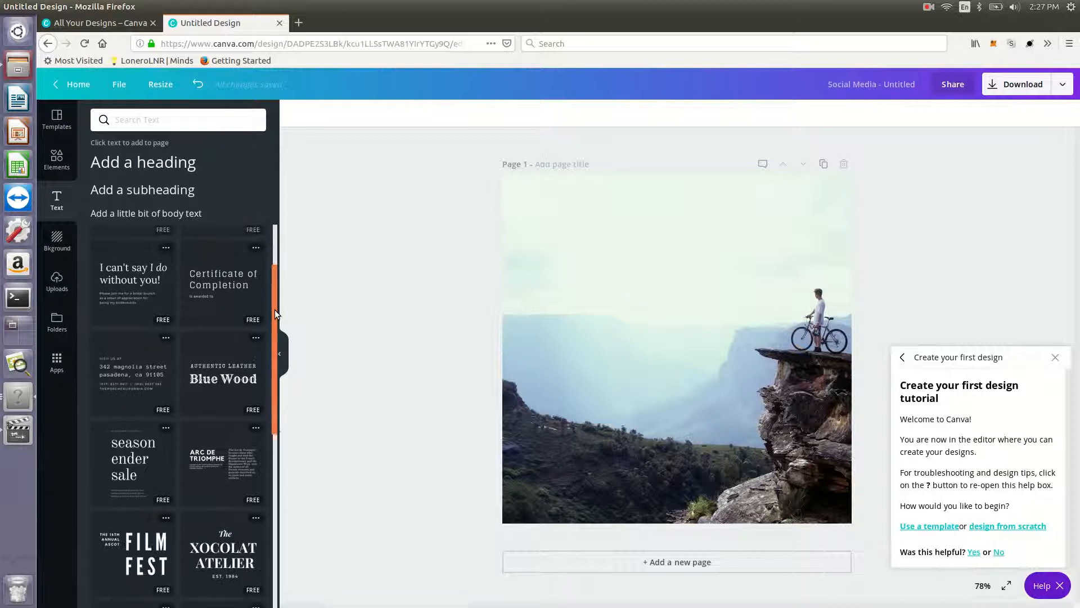
- Add the Authentic Leather / Blue Wood text combo and replace its top line with the company name
left_click(235, 359)
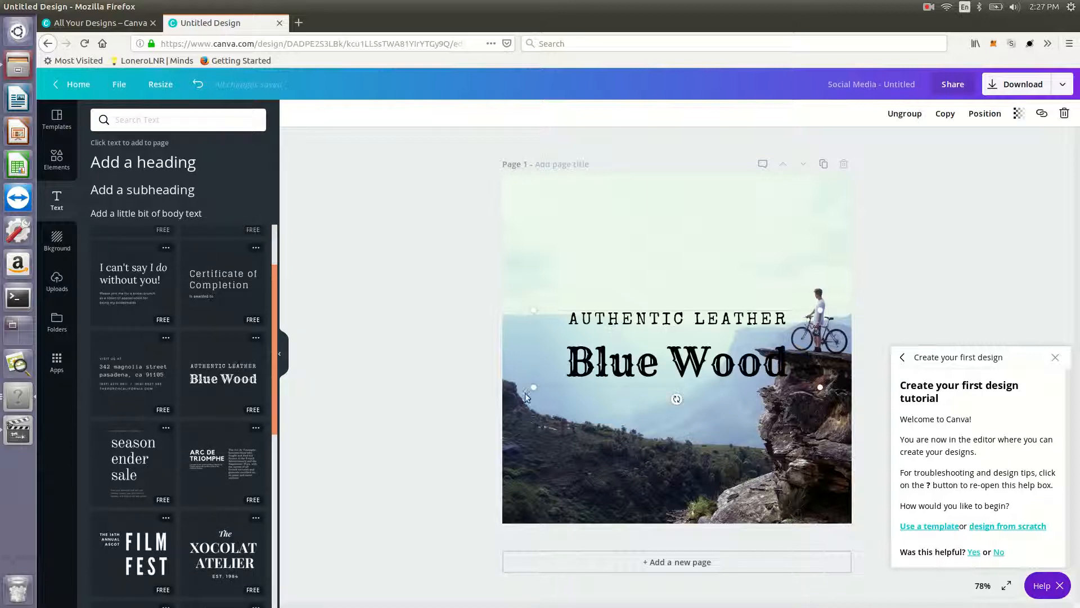
left_click_drag(691, 336, 687, 340)
double_click(684, 327)
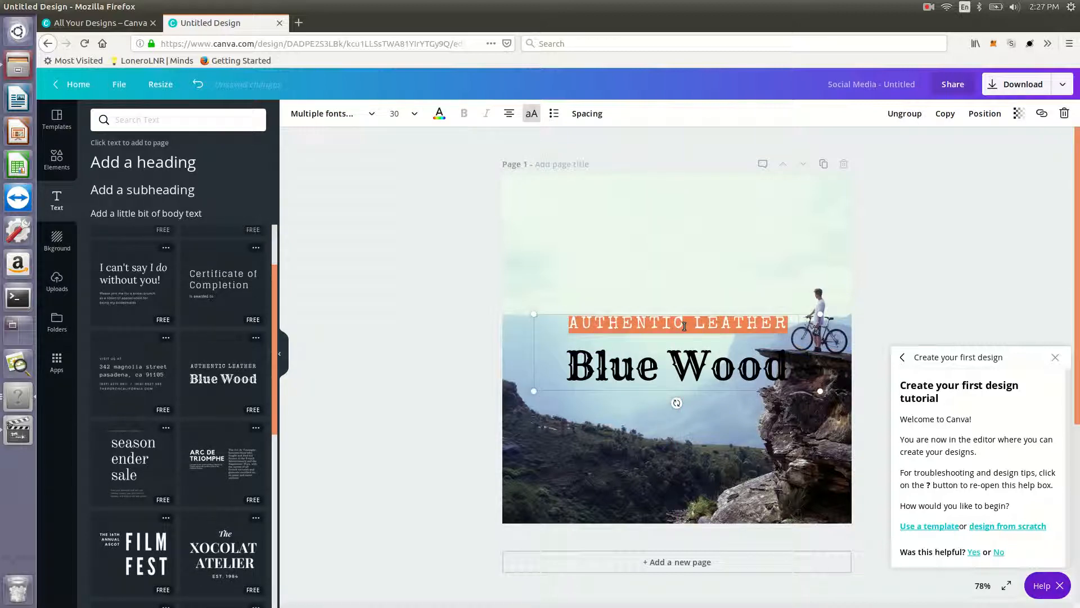
type("THE BES")
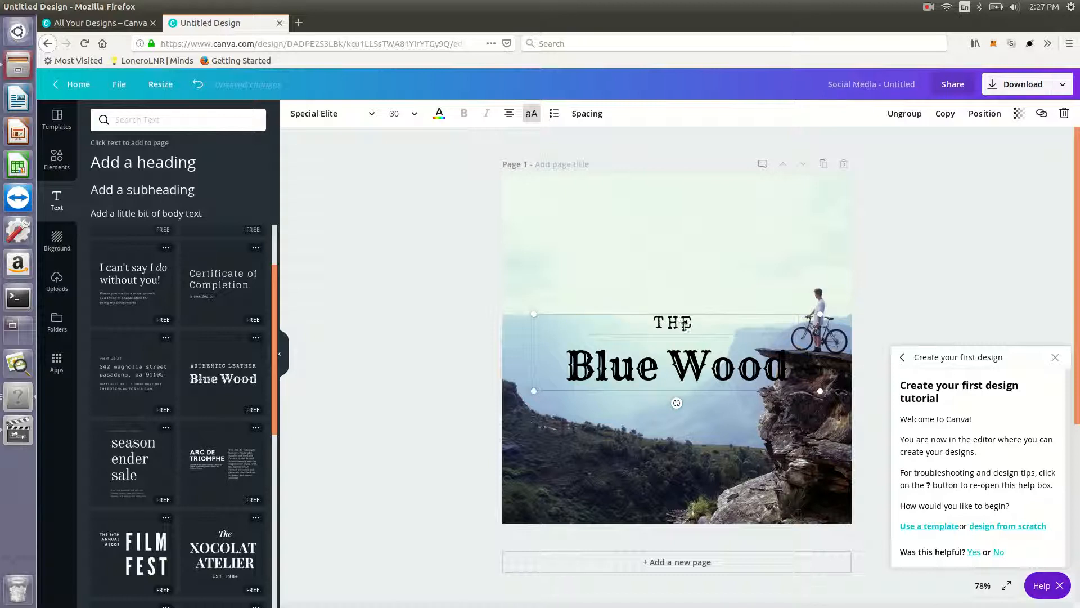
key("BackSpace")
key("BackSpace")
key("BackSpace")
key("BackSpace")
key("BackSpace")
key("BackSpace")
type("THE GRAND BIKE COMAPNY")
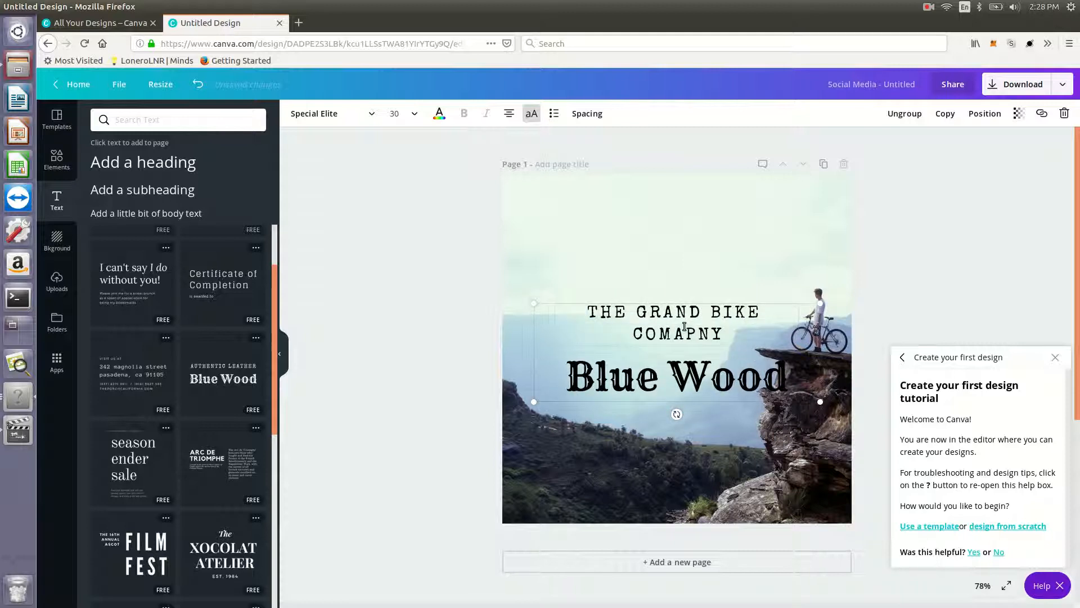
- Set the company name line's font size to 28, then reduce it to 21
key("ctrl+a")
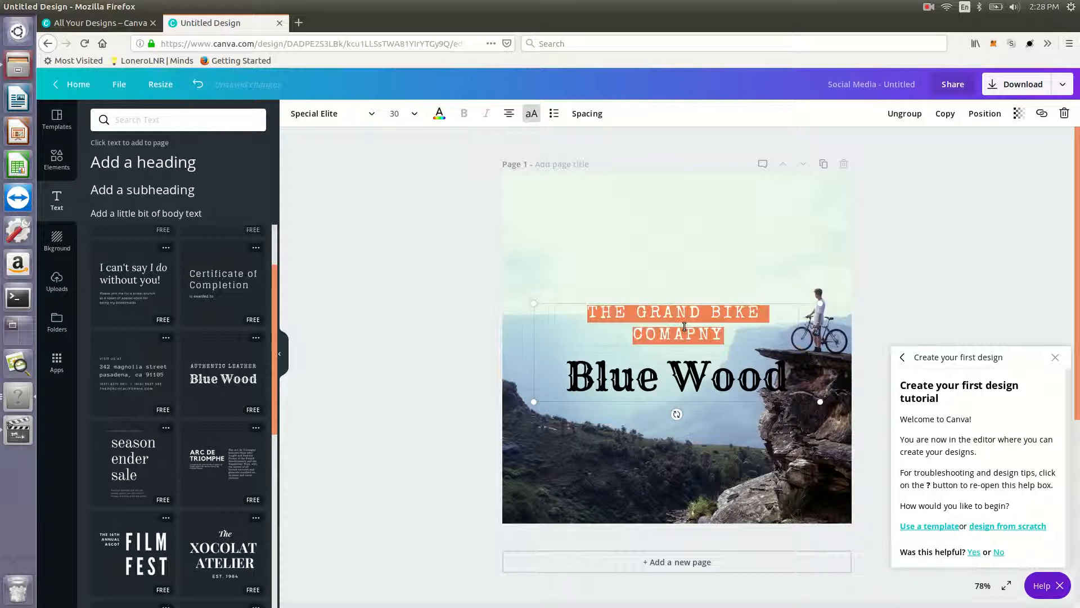
left_click(423, 121)
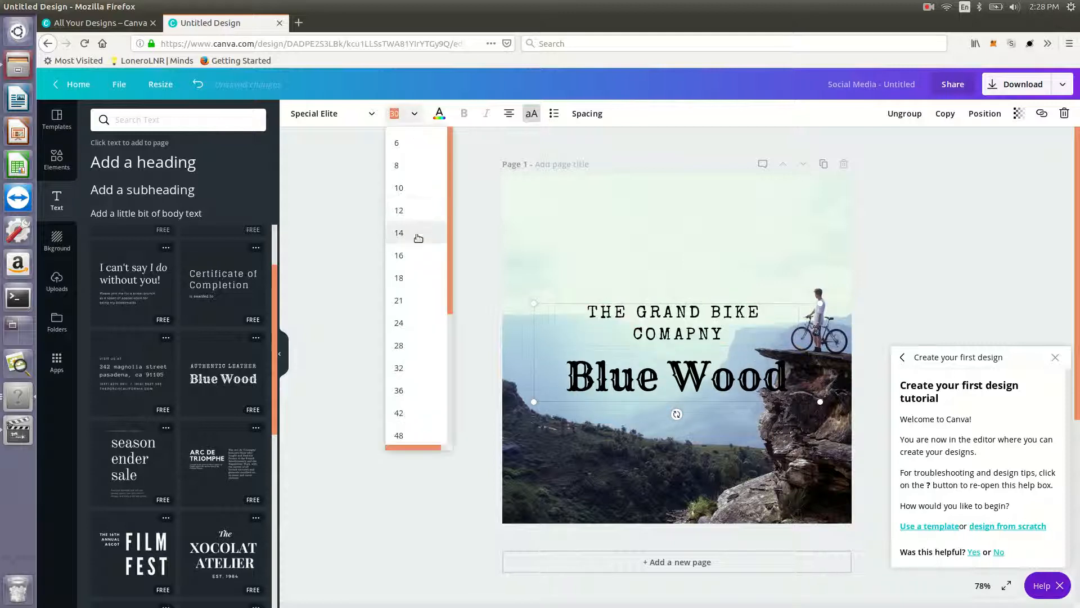
left_click(419, 349)
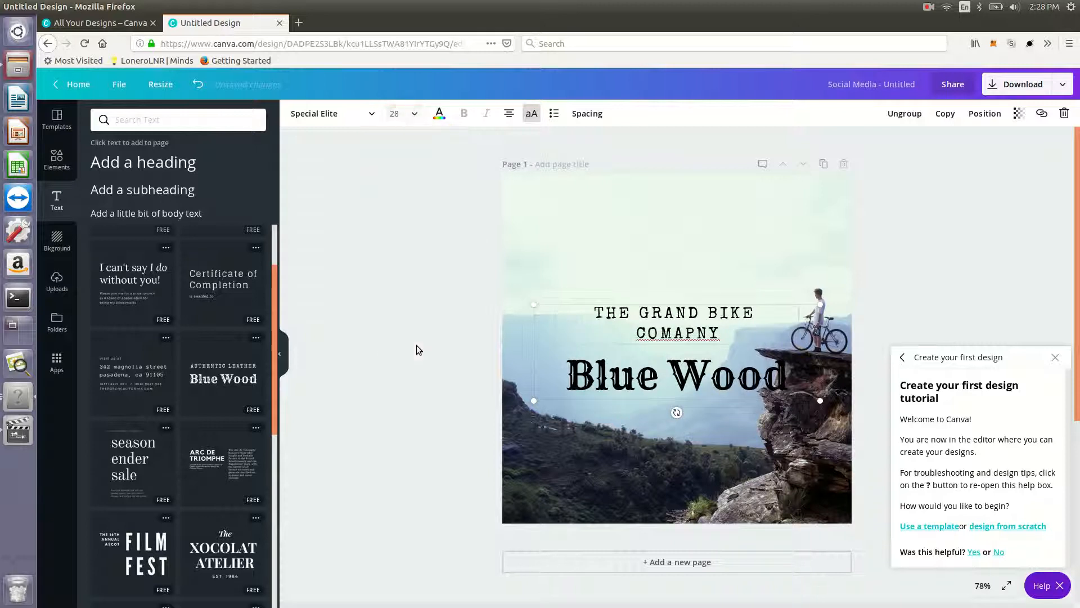
left_click(415, 113)
left_click(412, 252)
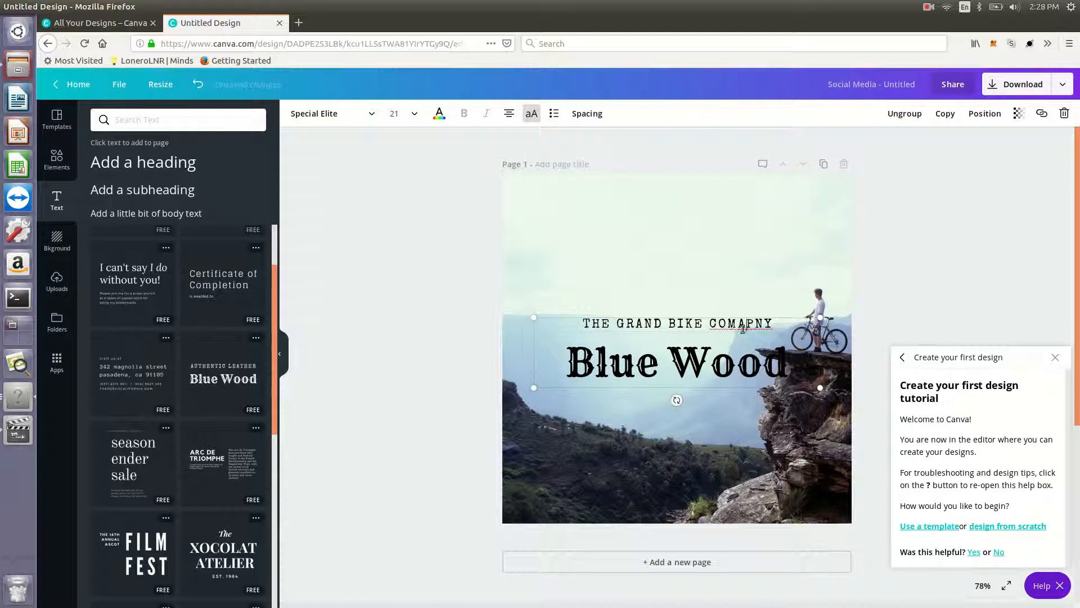
- Correct COMAPNY to COMPANY and select the word Wood in the heading
key("BackSpace")
key("Right")
type("a")
double_click(740, 372)
left_click(740, 373)
- Retype the Blue Wood heading as 'ultimate bike event' and select all its text
triple_click(740, 373)
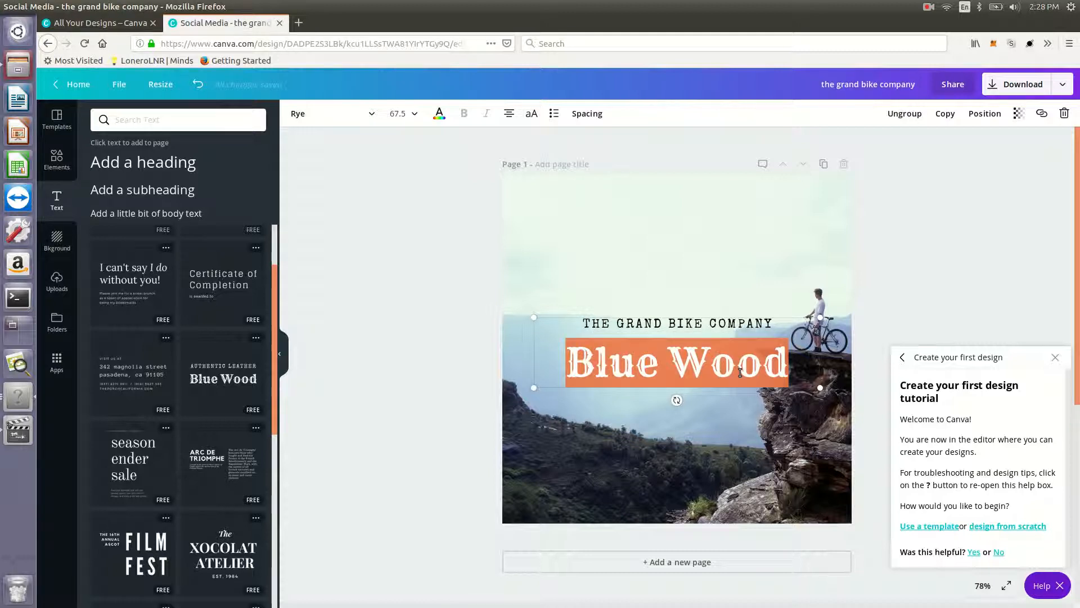
type("ultim")
key("BackSpace")
key("BackSpace")
key("BackSpace")
key("BackSpace")
key("BackSpace")
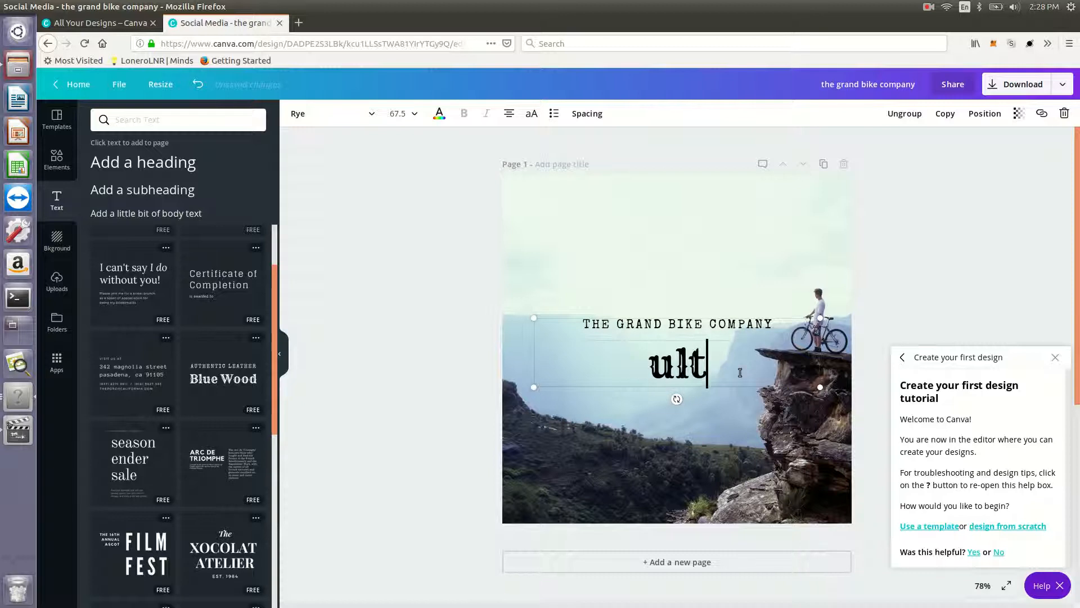
type("ultima")
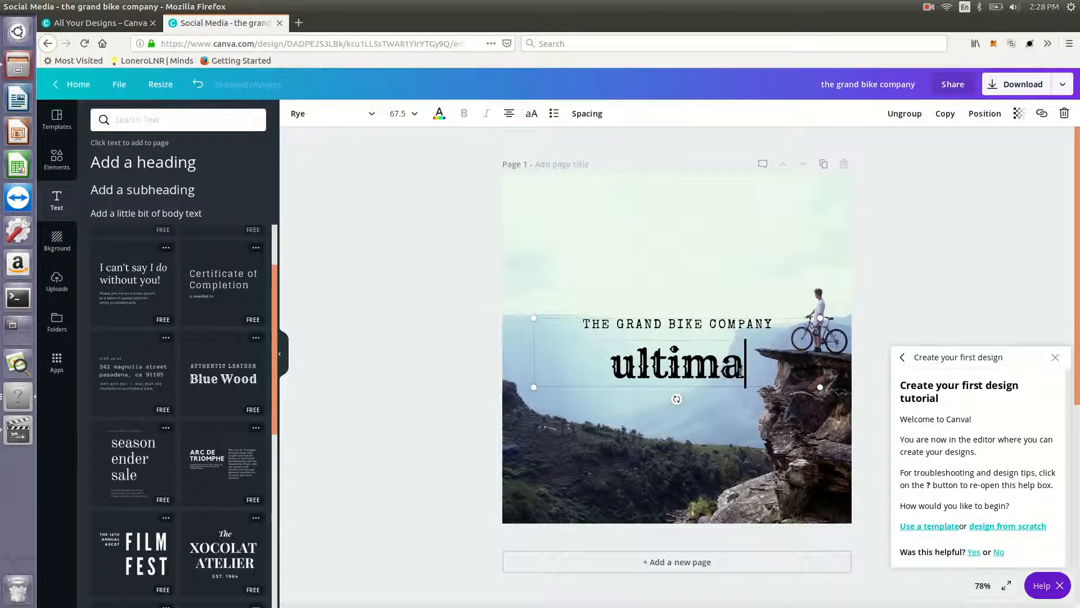
type("te bike event")
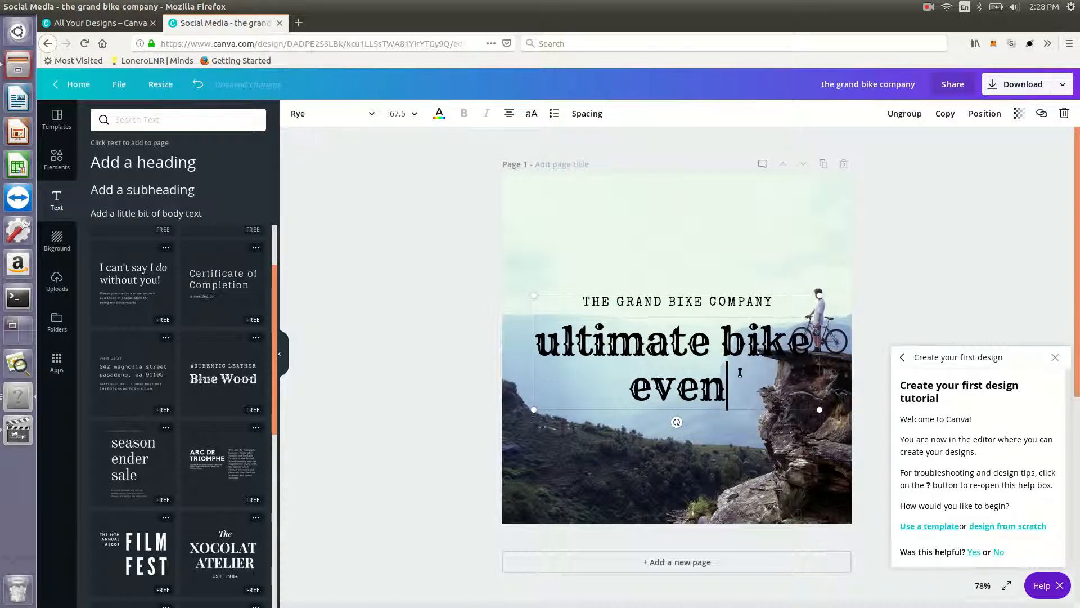
key("ctrl+a")
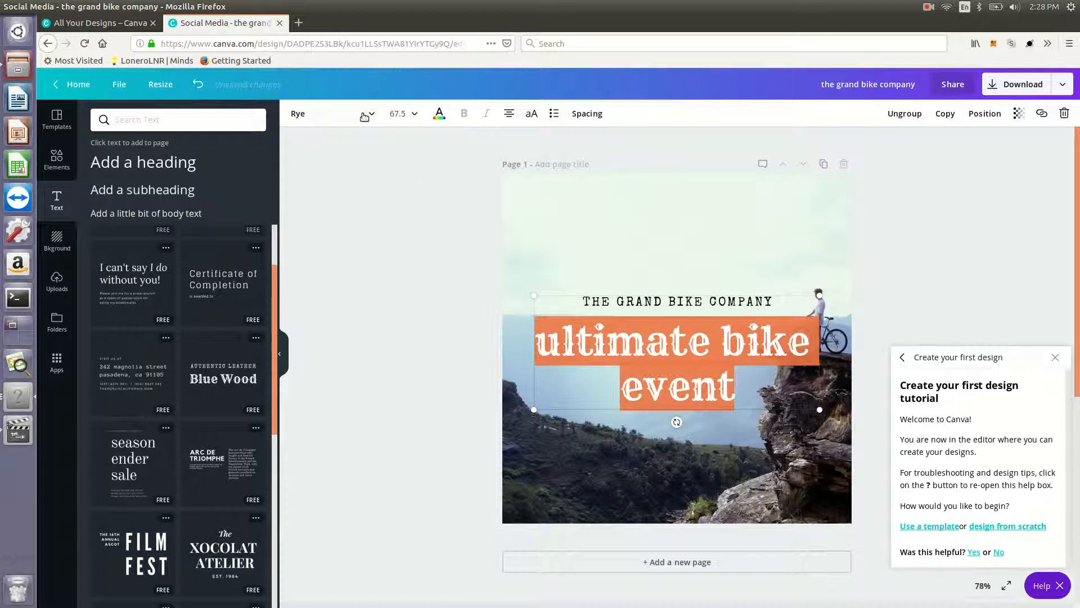
left_click(343, 114)
left_click(440, 114)
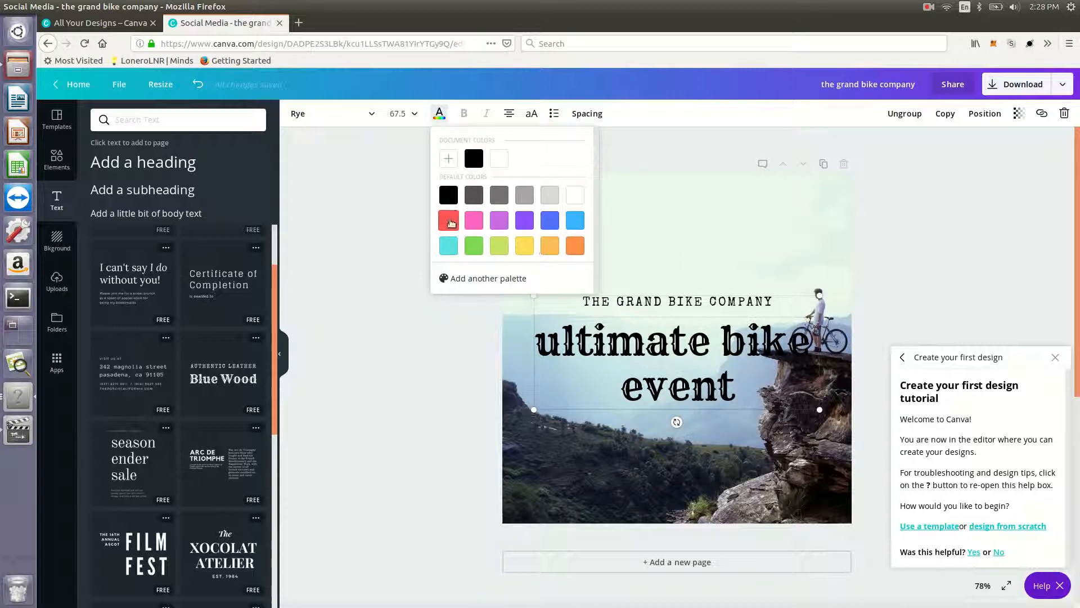
- Change the 'ultimate bike event' headline font to Open Sans Extra Bold
left_click(328, 117)
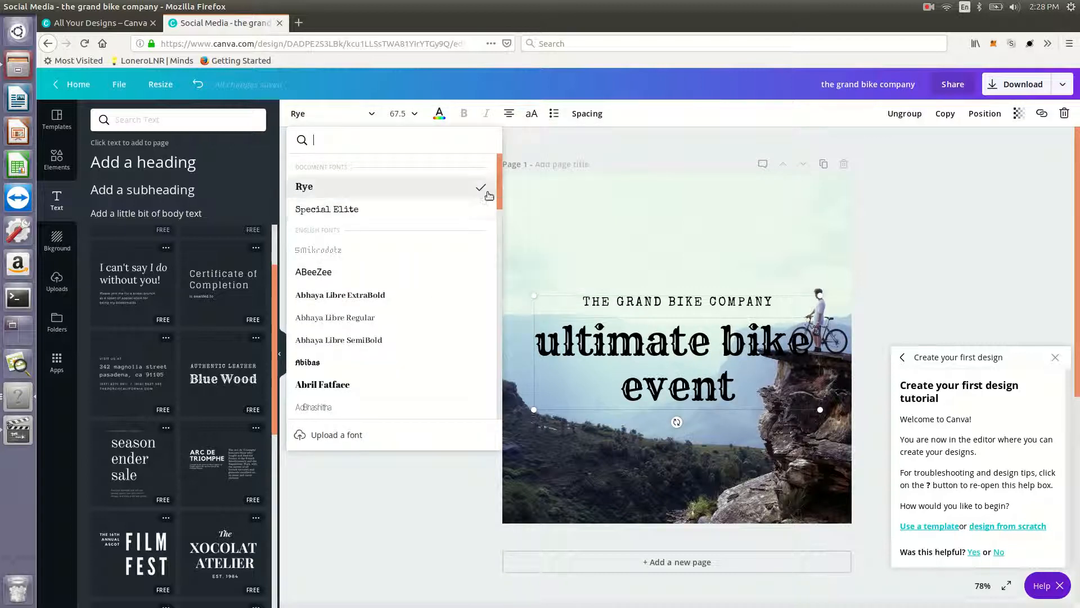
left_click_drag(498, 187, 478, 472)
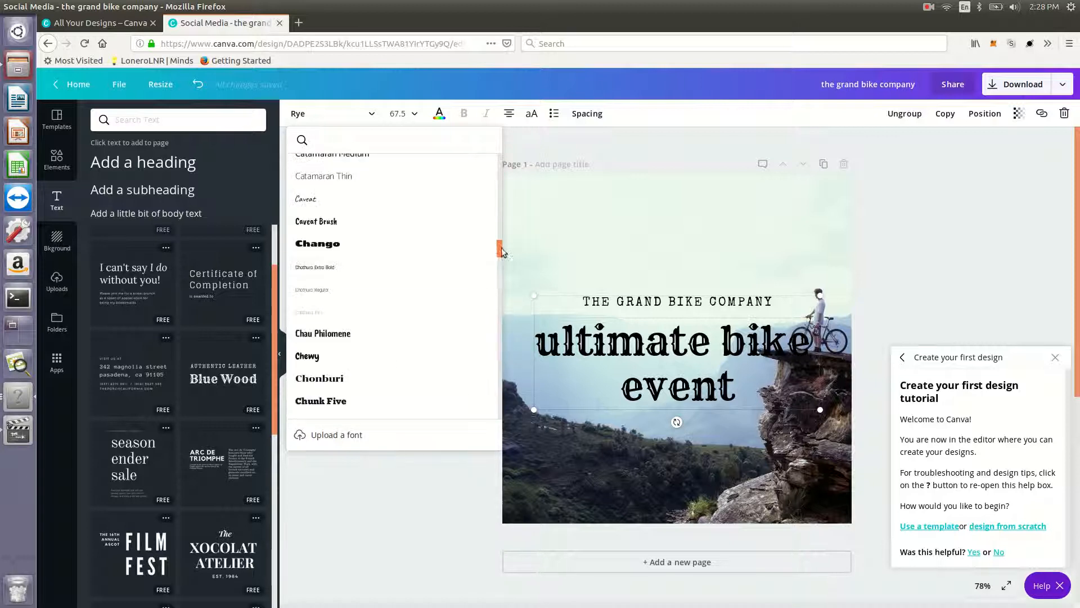
left_click_drag(501, 249, 494, 381)
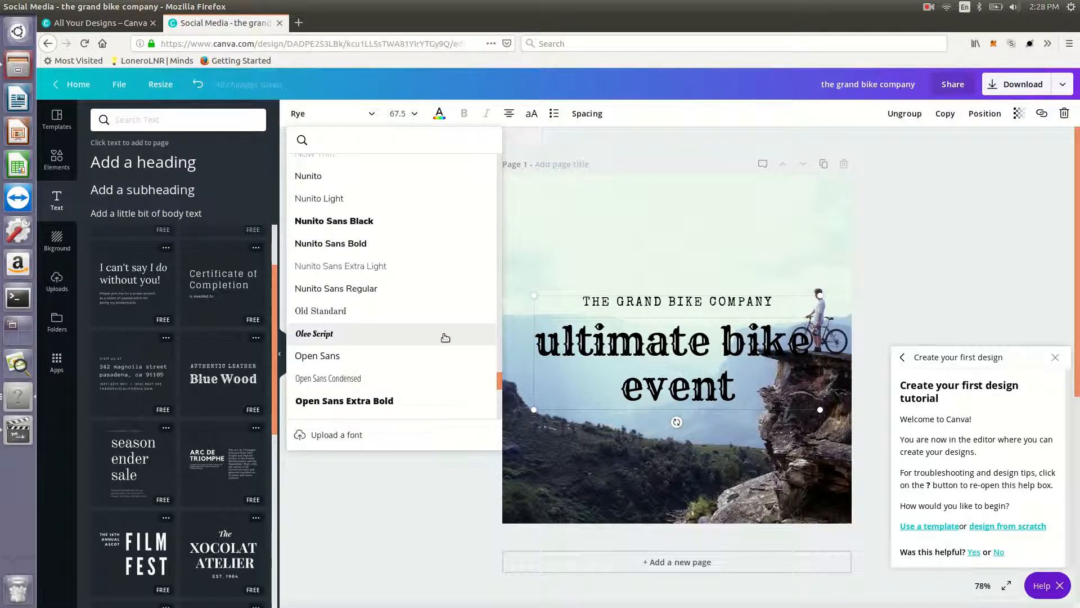
left_click(435, 401)
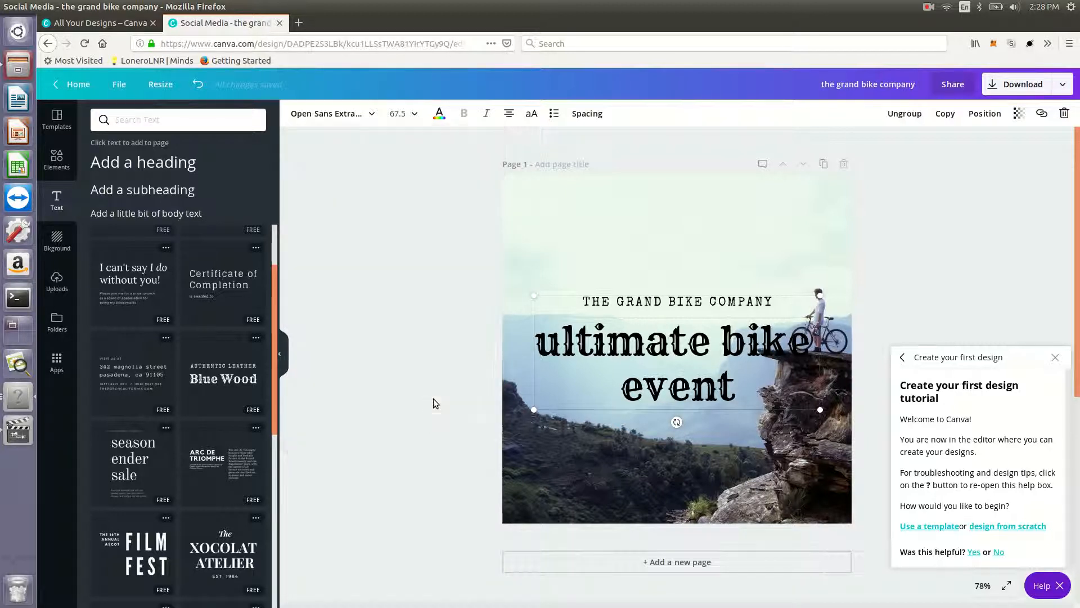
- Set the headline transparency to about 66 and move the title block higher along the centre
double_click(630, 372)
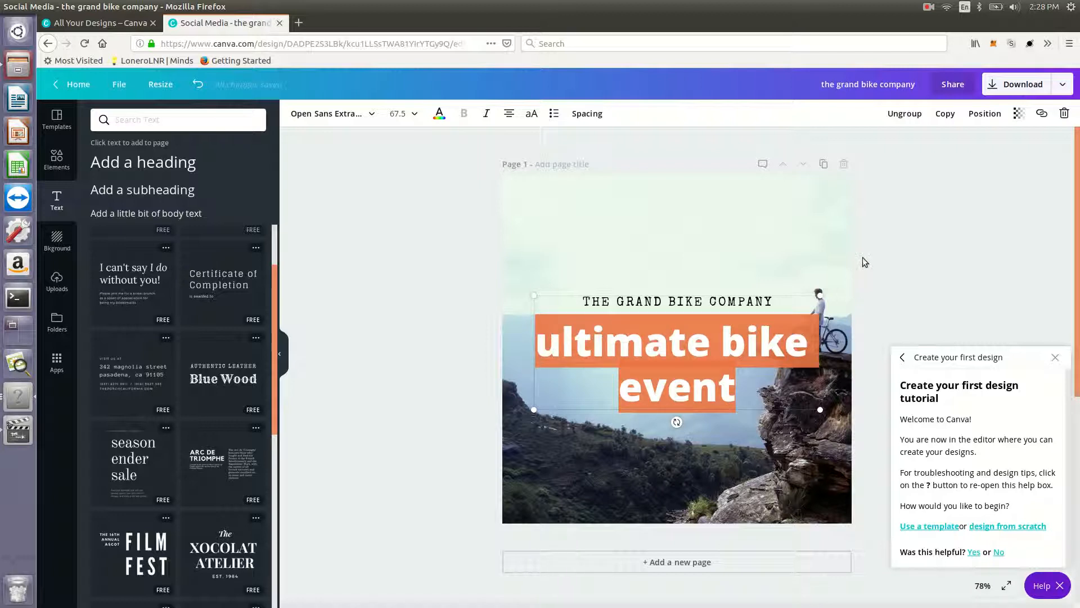
left_click(1019, 113)
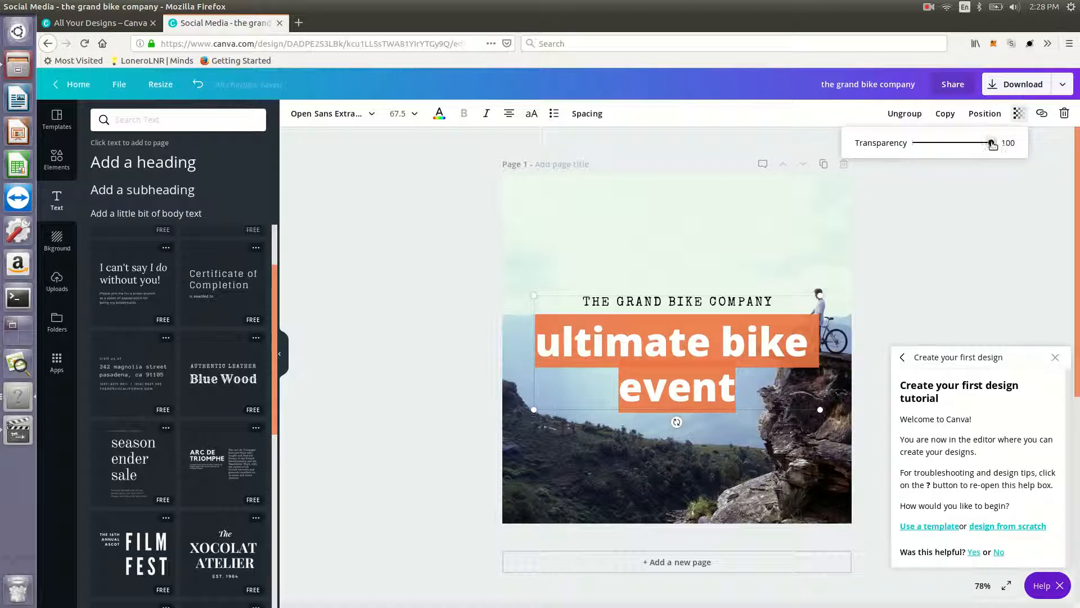
left_click_drag(990, 143, 964, 144)
left_click(960, 231)
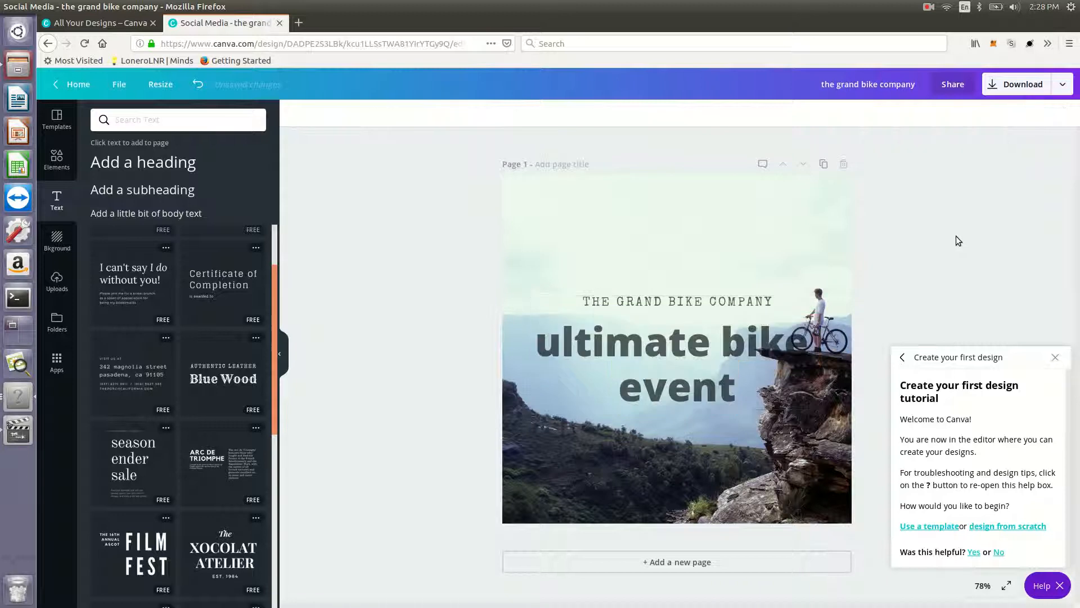
left_click_drag(708, 357, 697, 304)
left_click(426, 367)
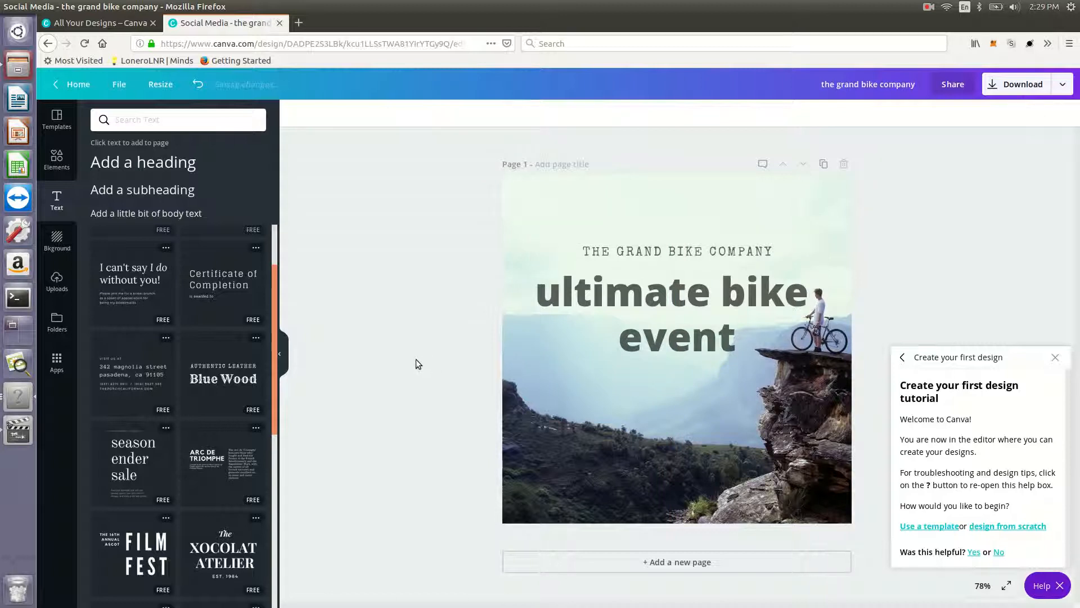
- Apply the Dalliance filter to the cliff-top cyclist photo after trying Peony
left_click(599, 456)
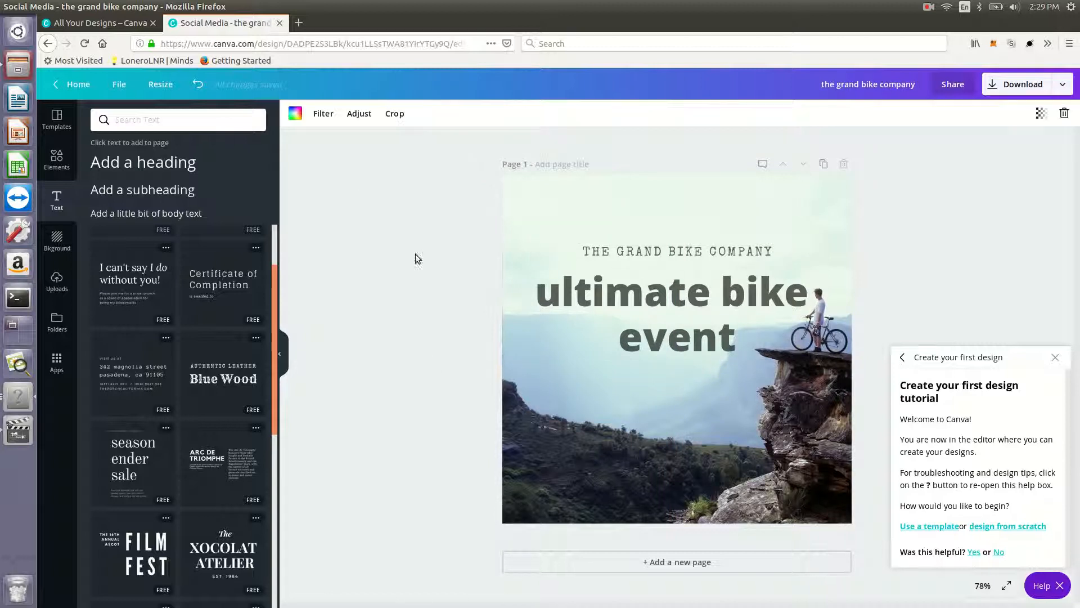
left_click(296, 113)
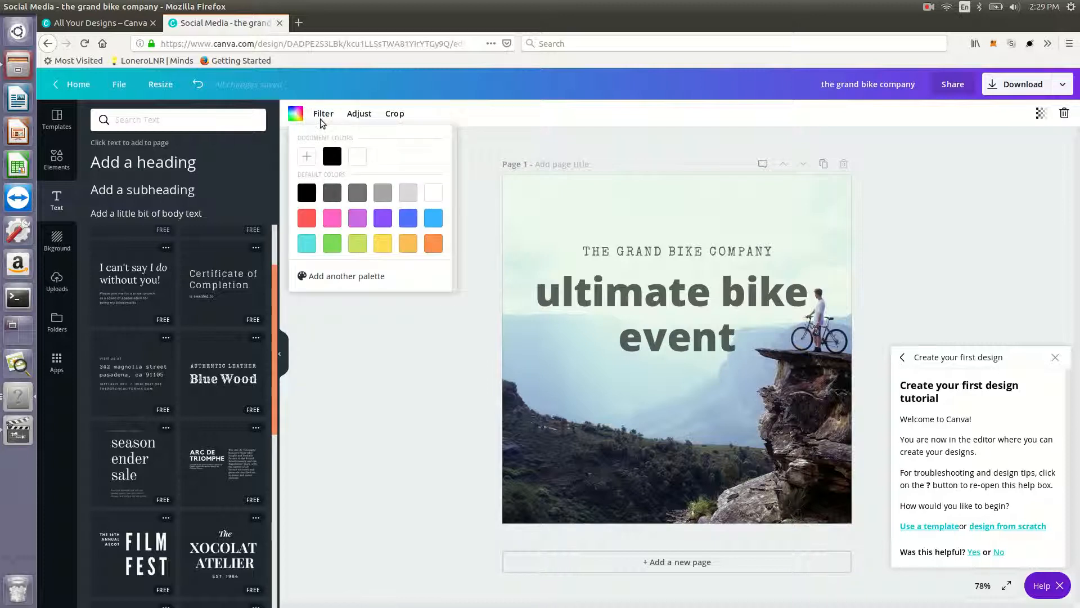
left_click(322, 113)
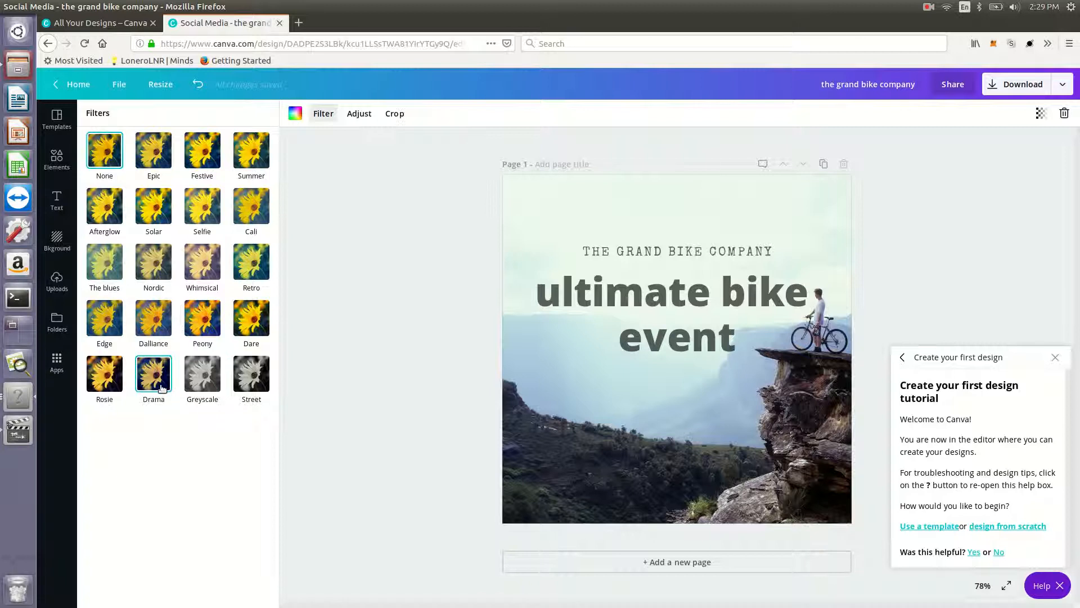
left_click(201, 325)
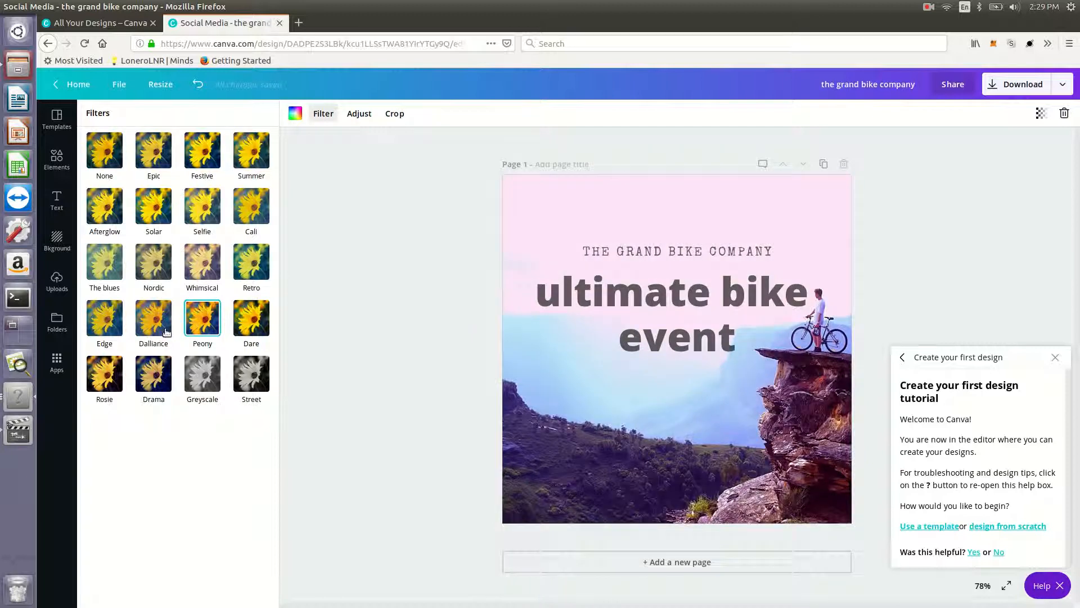
left_click(164, 329)
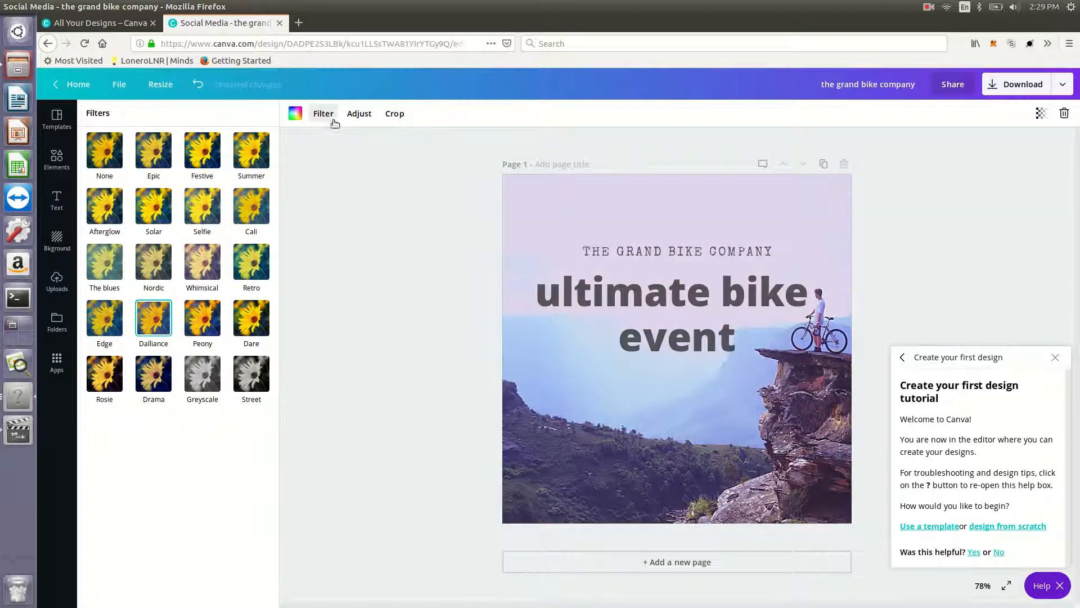
left_click(359, 114)
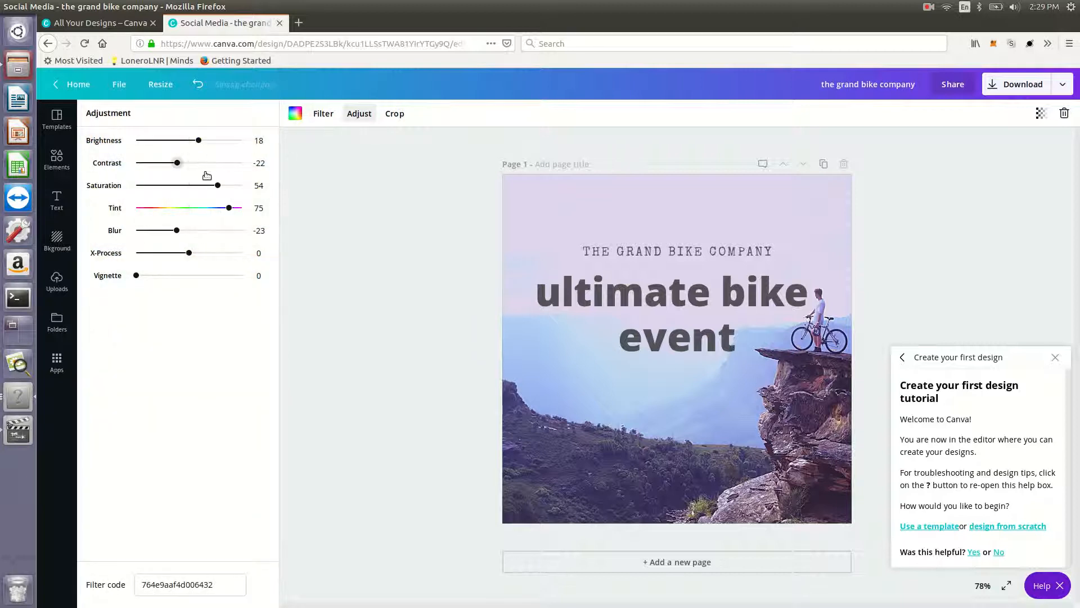
- Try a dark vignette on the photo, then undo the vignette and filter changes
left_click_drag(145, 278, 278, 234)
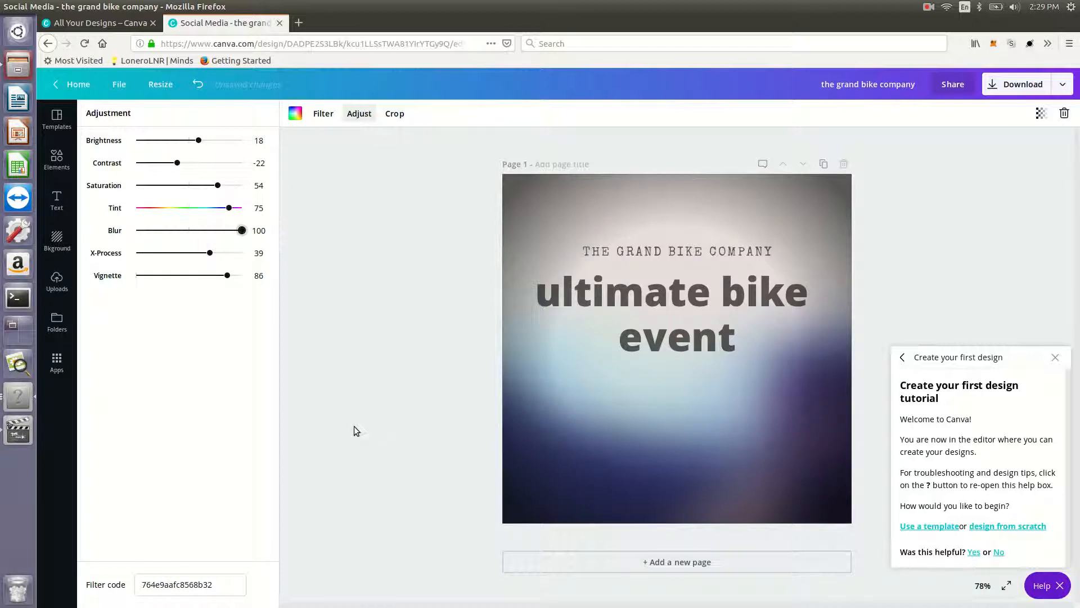
left_click(309, 278)
key("ctrl+z")
left_click(598, 317)
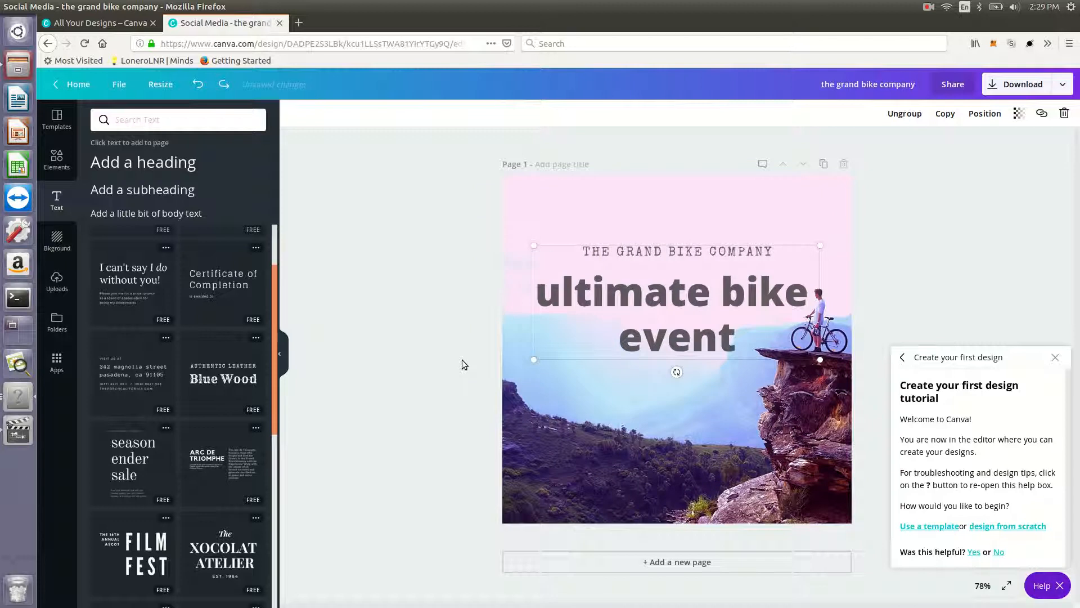
left_click(458, 359)
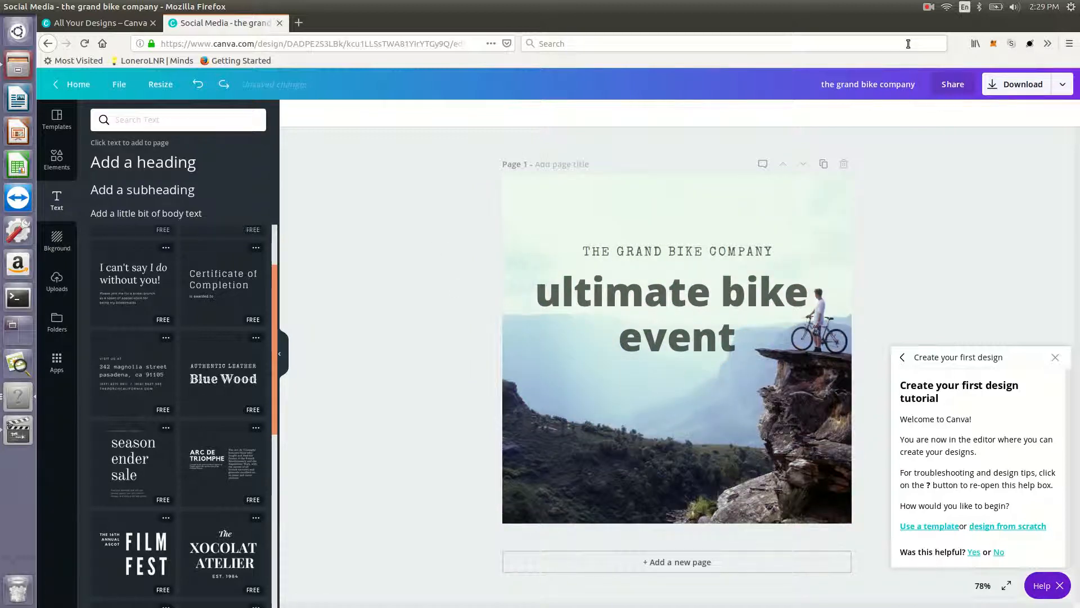
left_click(929, 7)
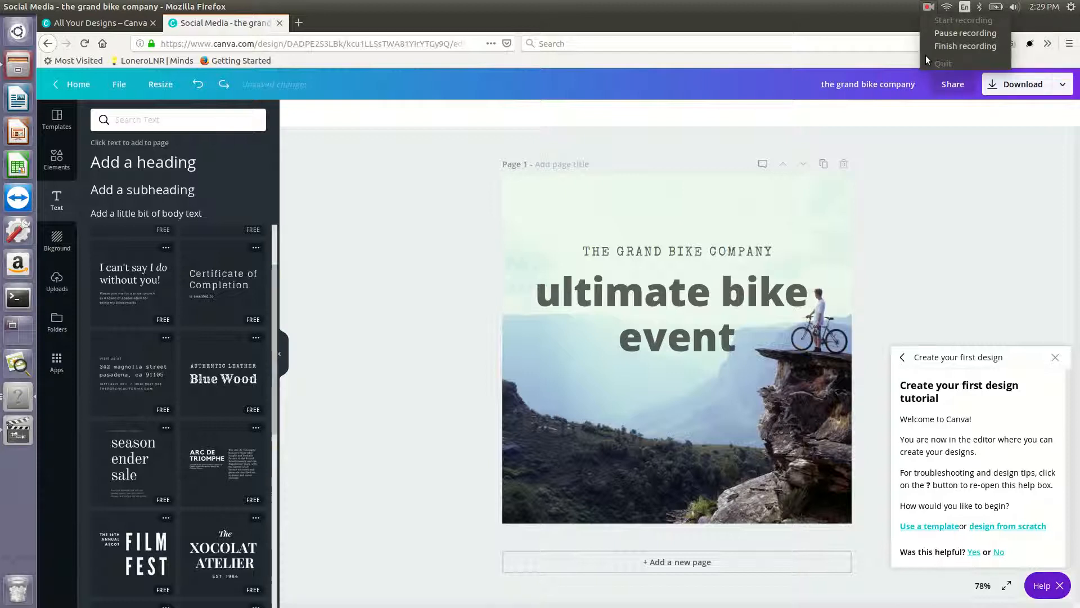